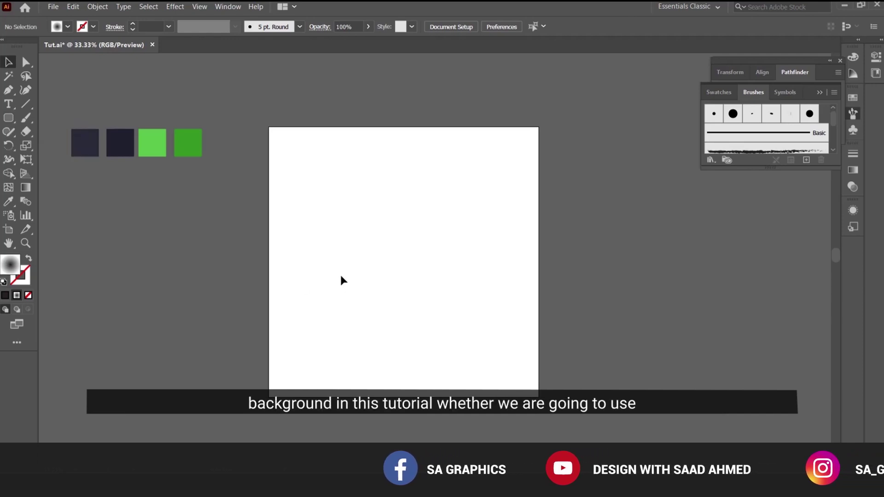
- Draw a rectangle covering the whole artboard and fill it with the darker navy sample colour using the Eyedropper
key(m)
drag(269, 128, 538, 396)
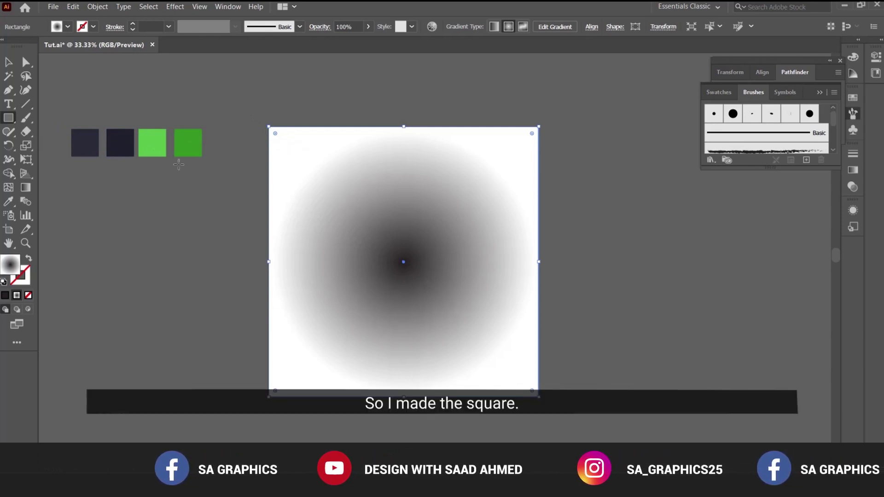
click(8, 202)
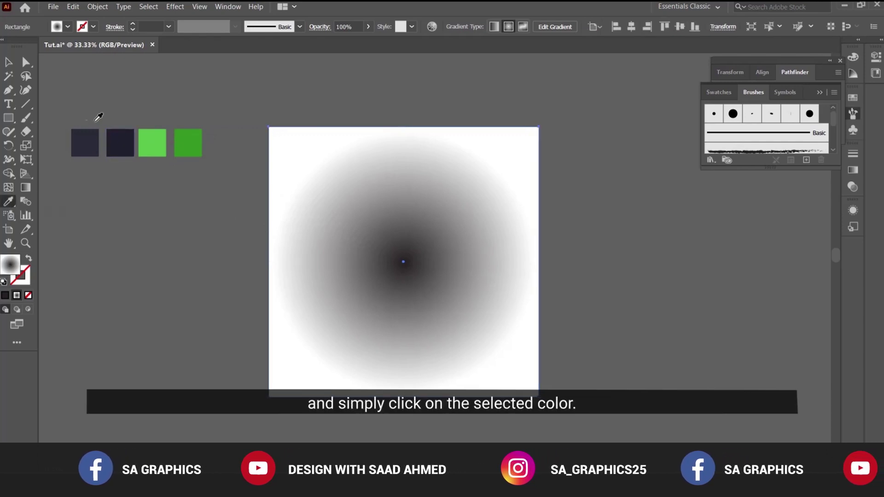
click(120, 135)
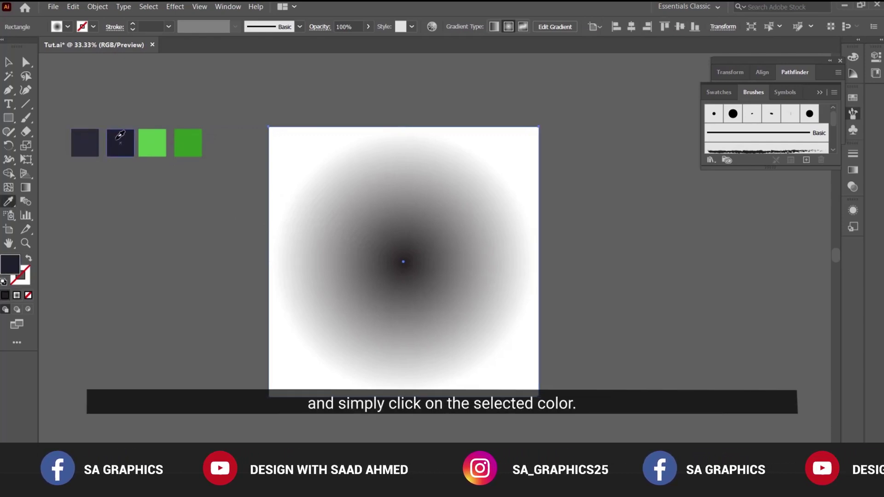
key(v)
click(209, 83)
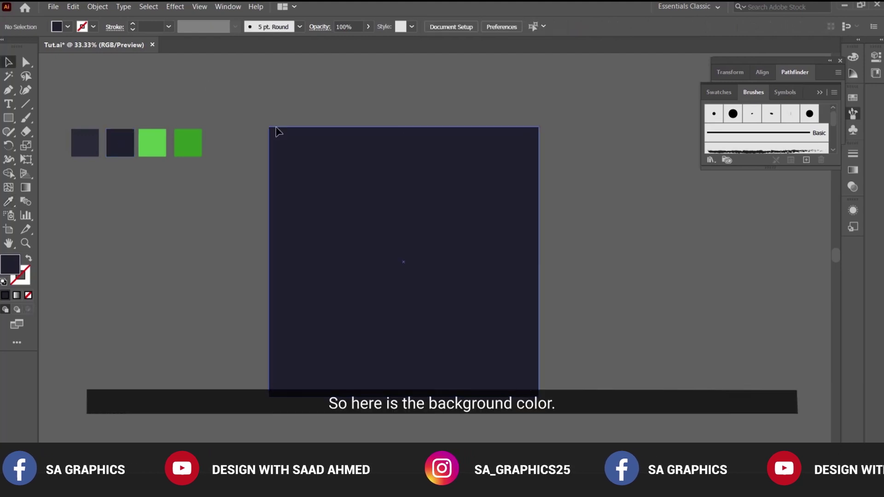
- Duplicate the navy background square in place, directly in front of the original
click(479, 213)
key(ctrl+c)
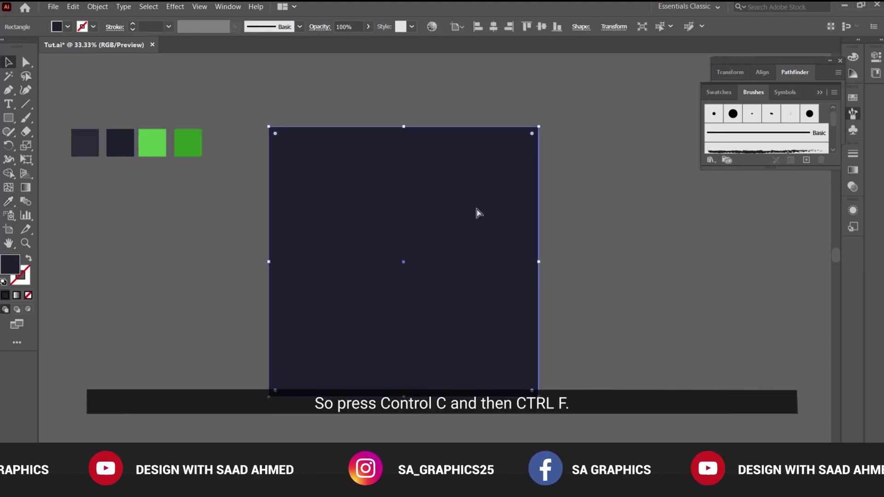
key(ctrl+f)
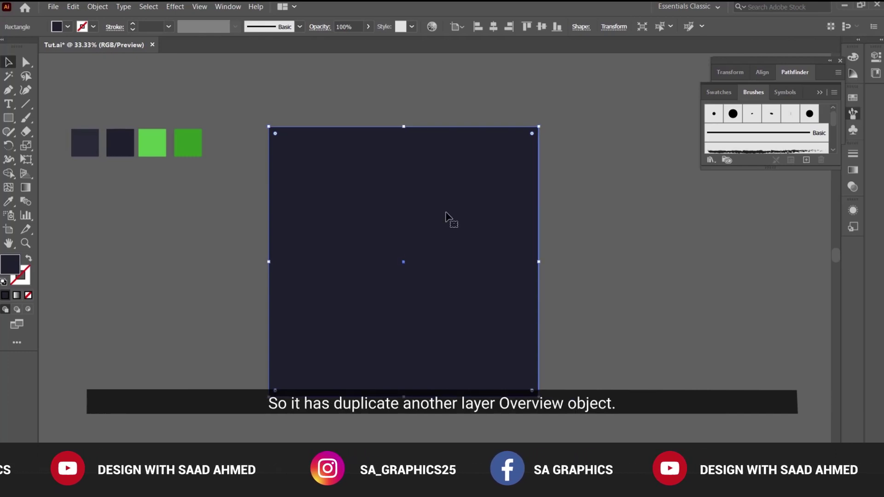
drag(450, 219, 544, 228)
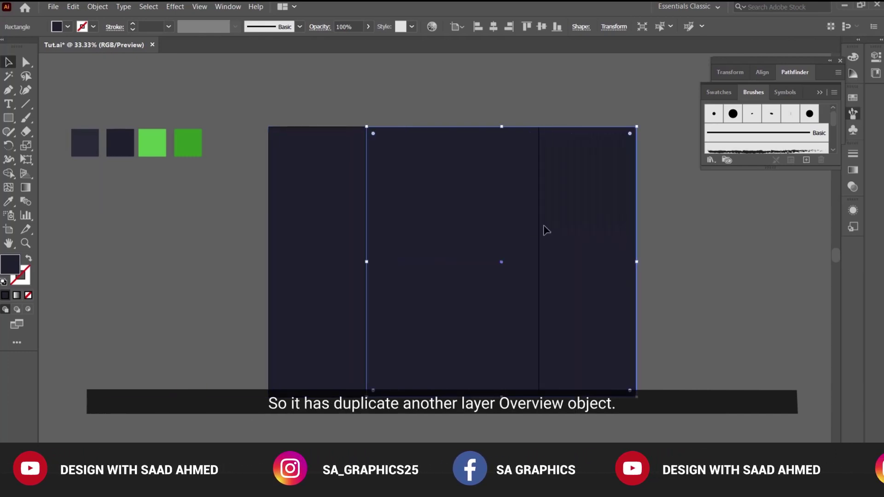
key(ctrl+z)
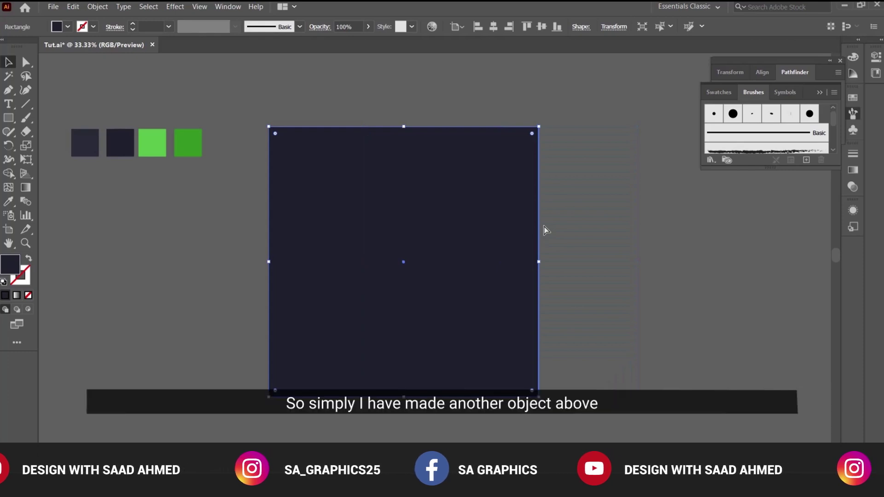
- Delete the upper-left anchor point of the duplicated square to turn it into a triangle
click(26, 62)
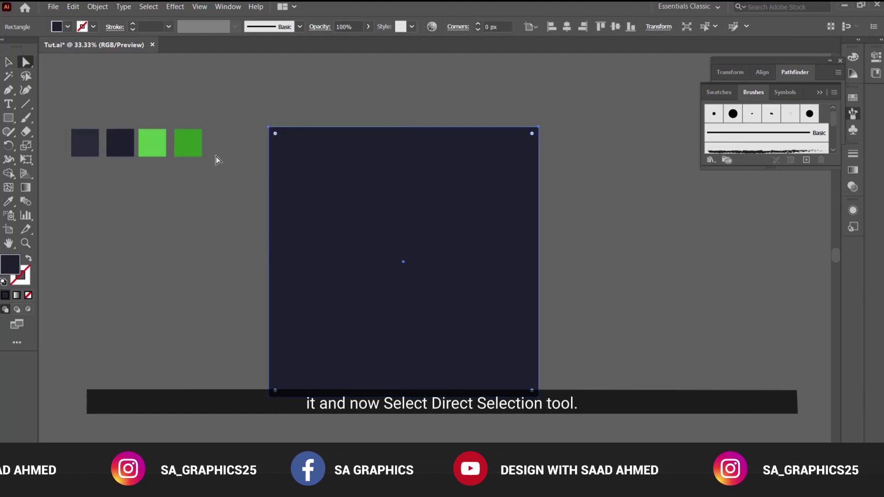
click(269, 127)
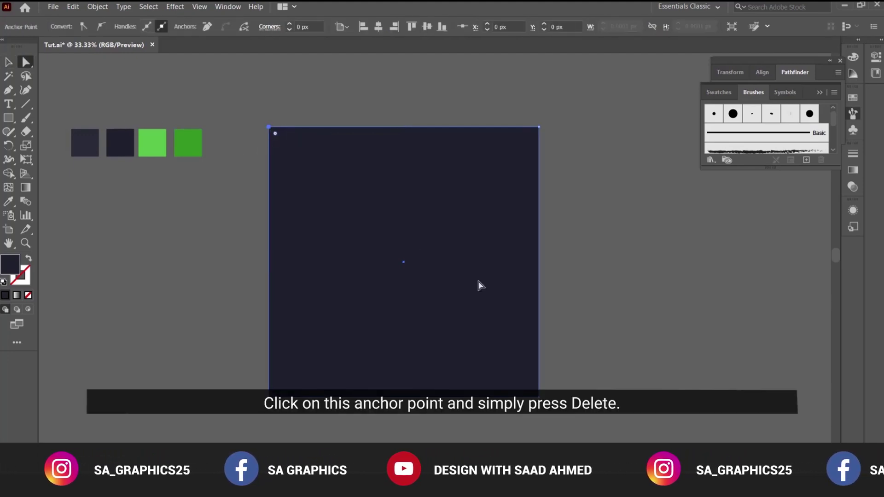
key(Delete)
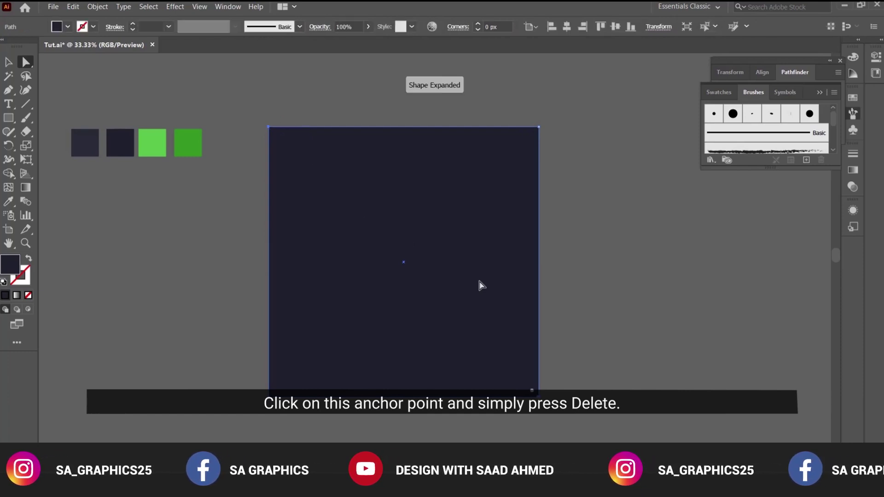
key(v)
click(616, 255)
- Change the triangle's blending mode to Screen after trying Soft Light
click(519, 261)
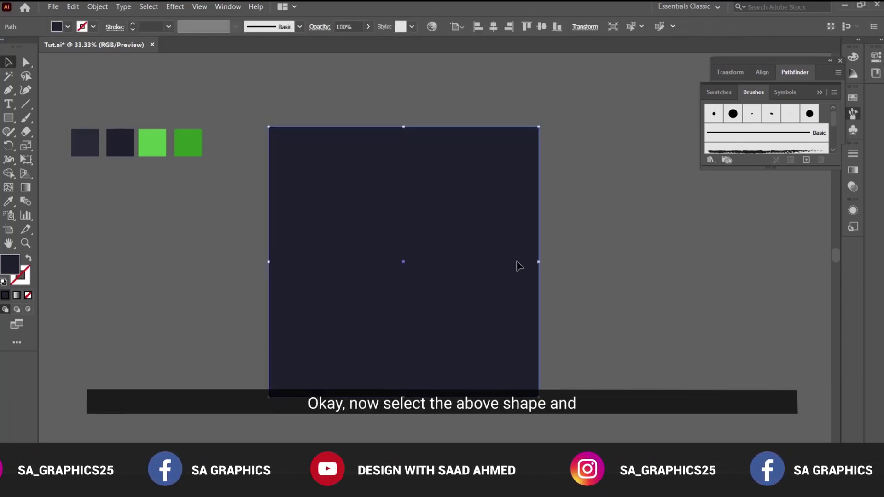
click(320, 27)
click(249, 46)
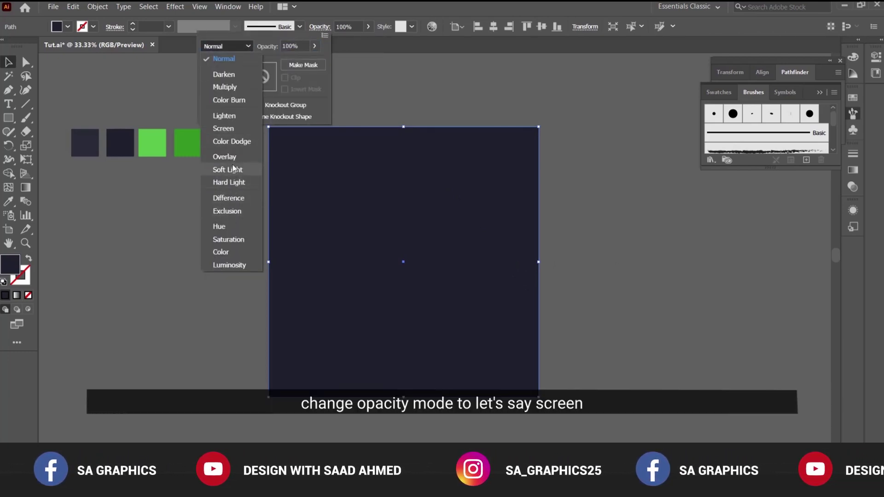
click(234, 170)
click(233, 46)
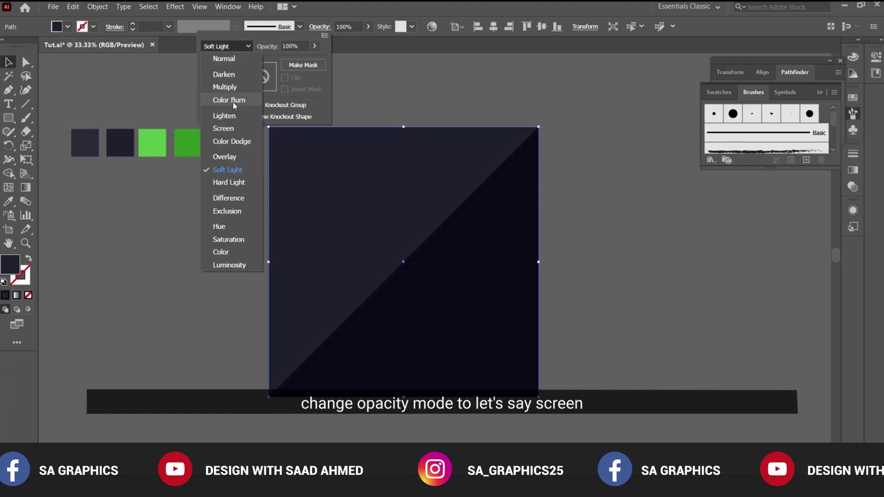
click(228, 129)
- Set the triangle's opacity to 10% and lock both background shapes
click(353, 27)
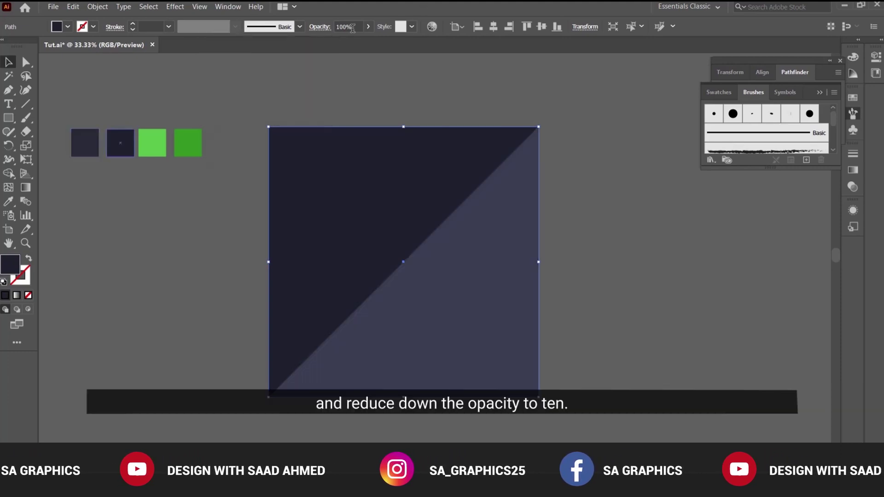
click(345, 28)
text(10)
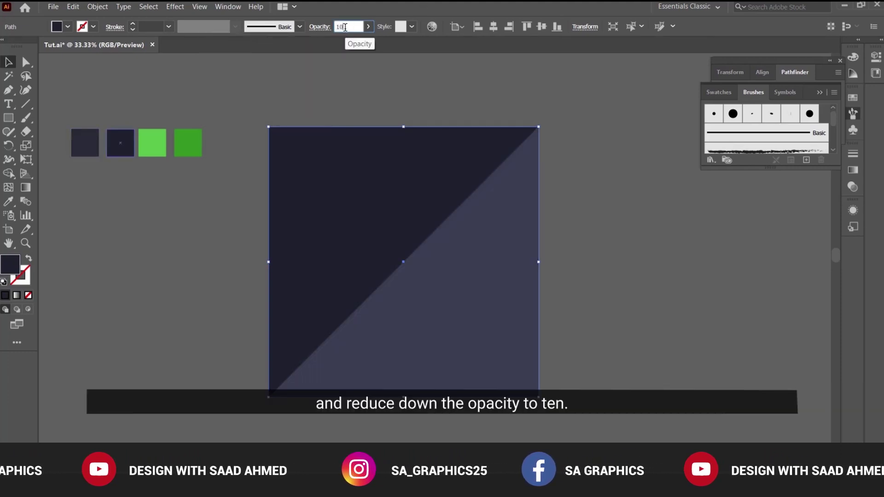
key(Return)
click(608, 242)
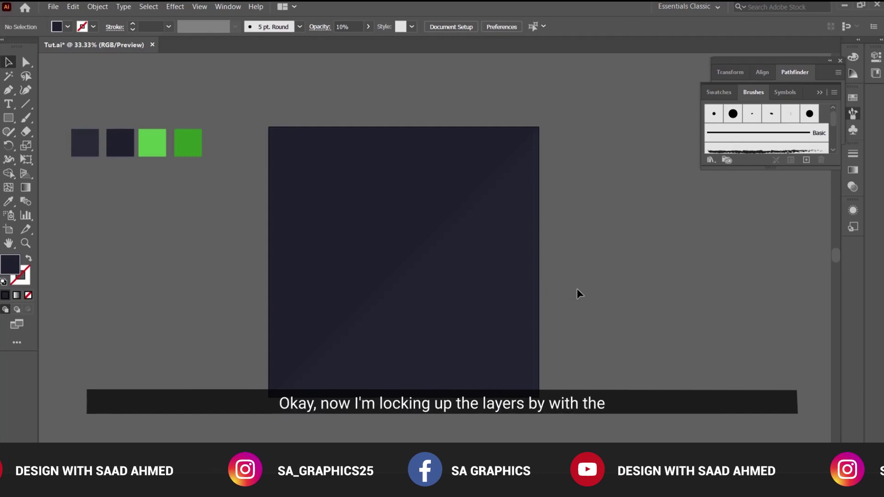
drag(578, 289, 384, 175)
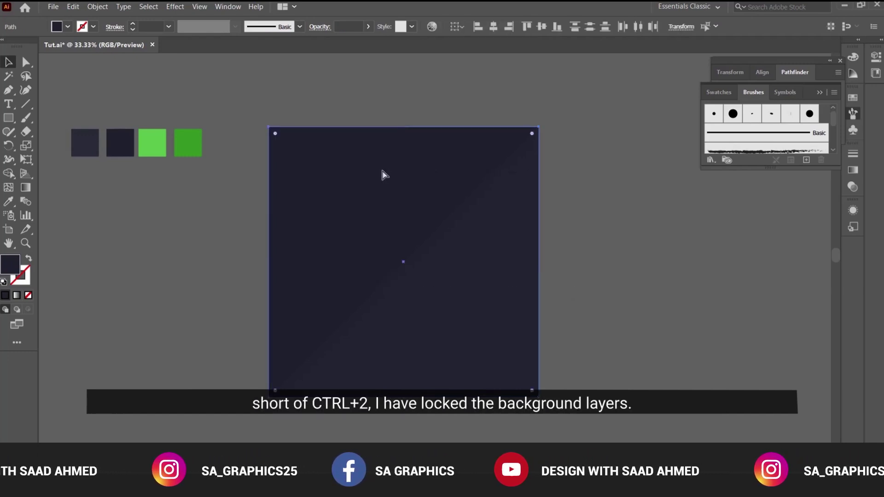
key(ctrl+2)
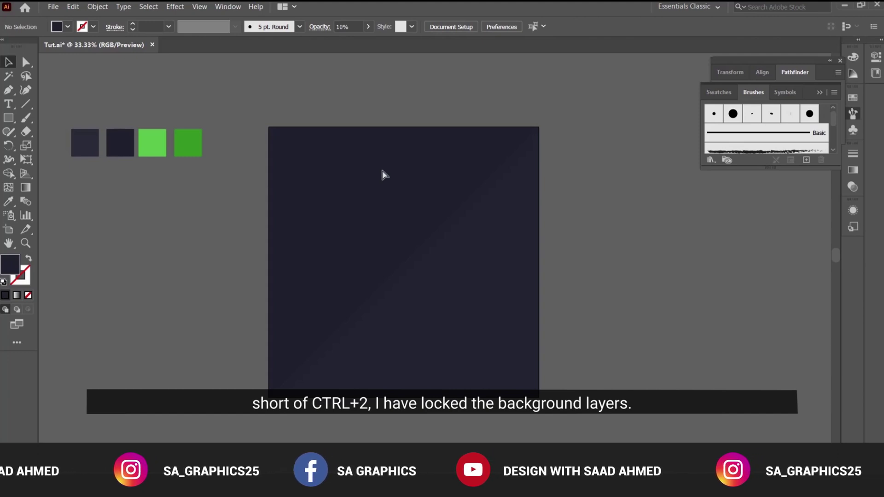
- Draw a large circle outward from the centre of the artboard with the Ellipse tool
drag(8, 118, 56, 158)
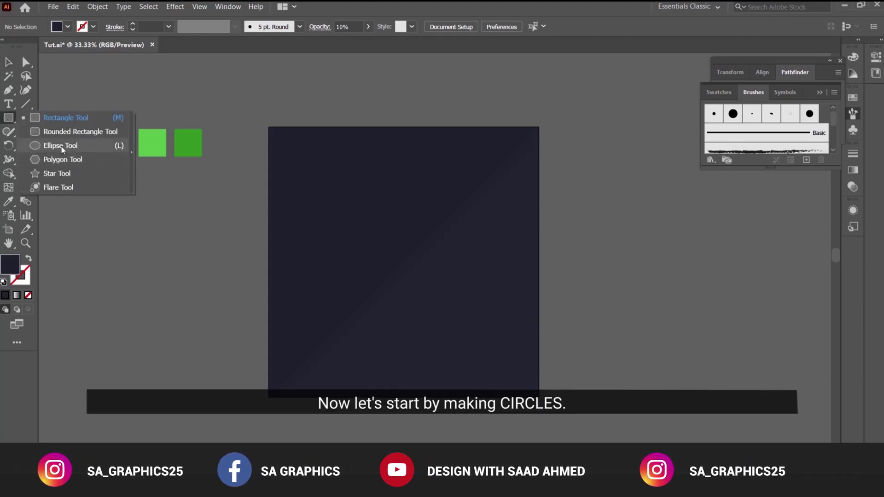
click(61, 147)
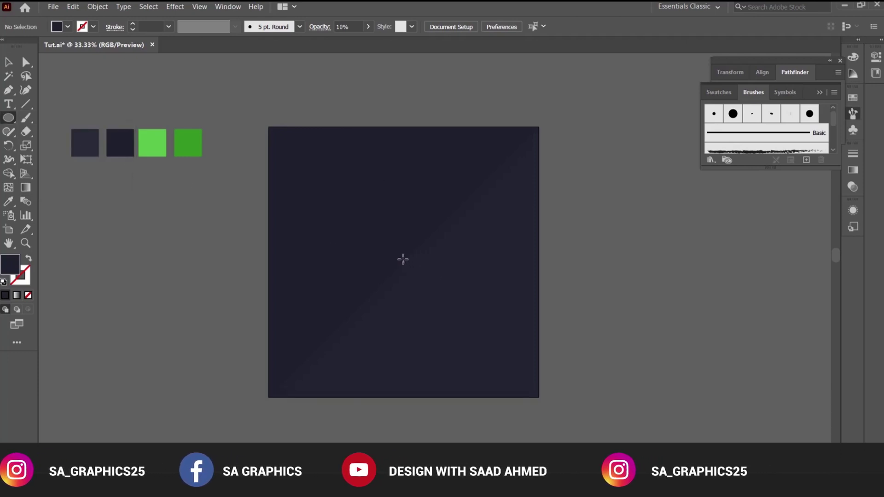
drag(403, 261, 473, 359)
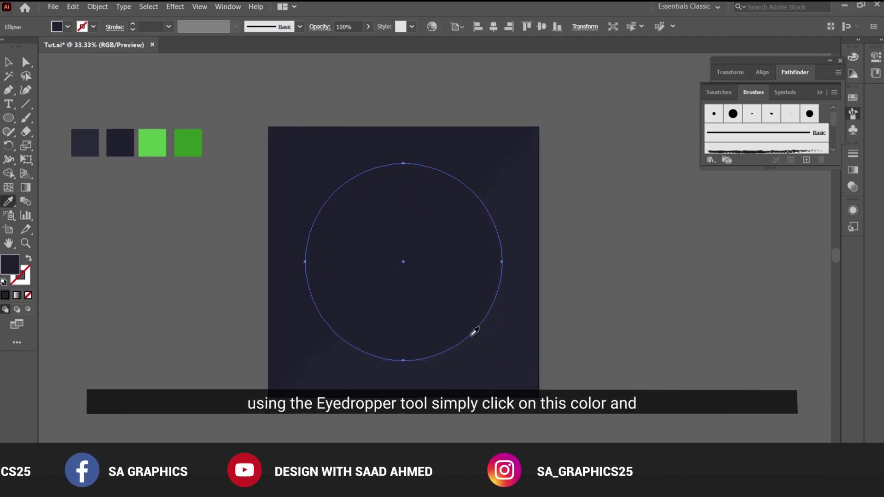
- Fill the circle with the light green sample colour and shift it slightly right of the artboard's centre
click(9, 201)
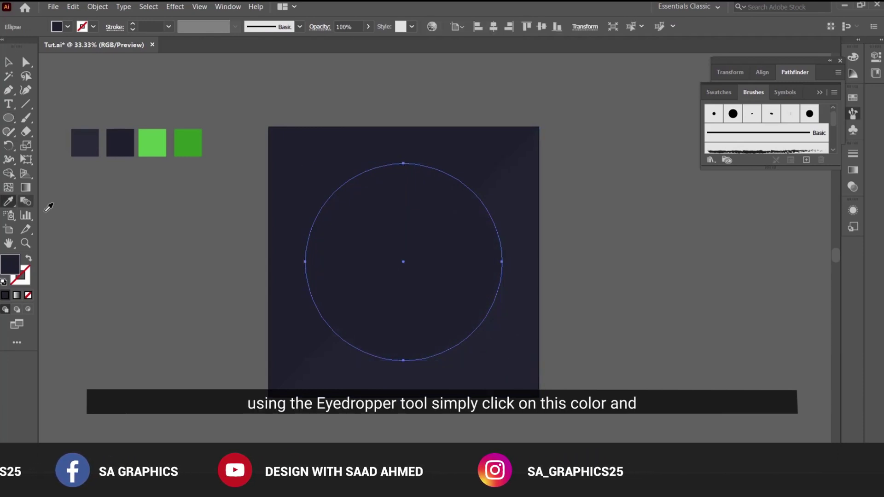
click(182, 139)
click(151, 138)
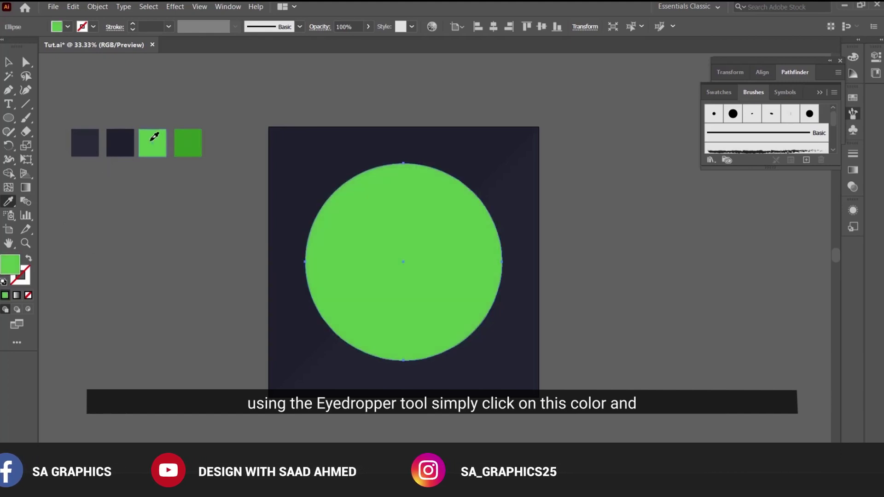
key(v)
click(216, 257)
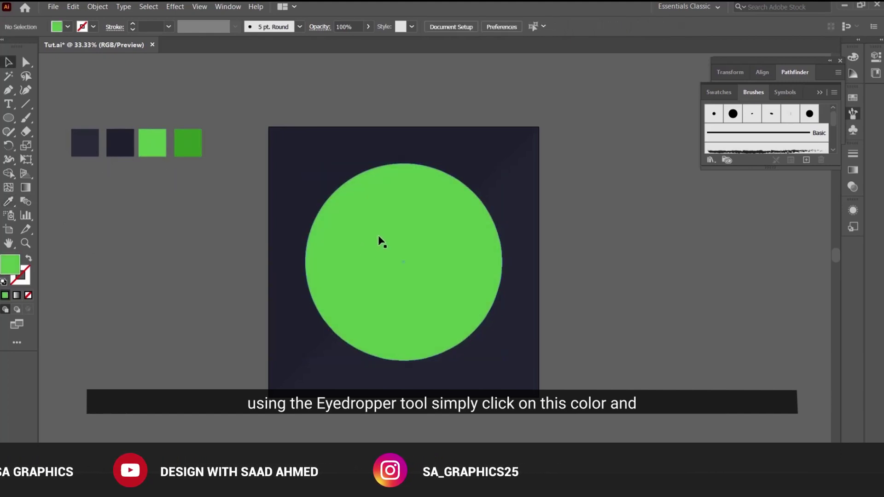
drag(379, 240, 403, 238)
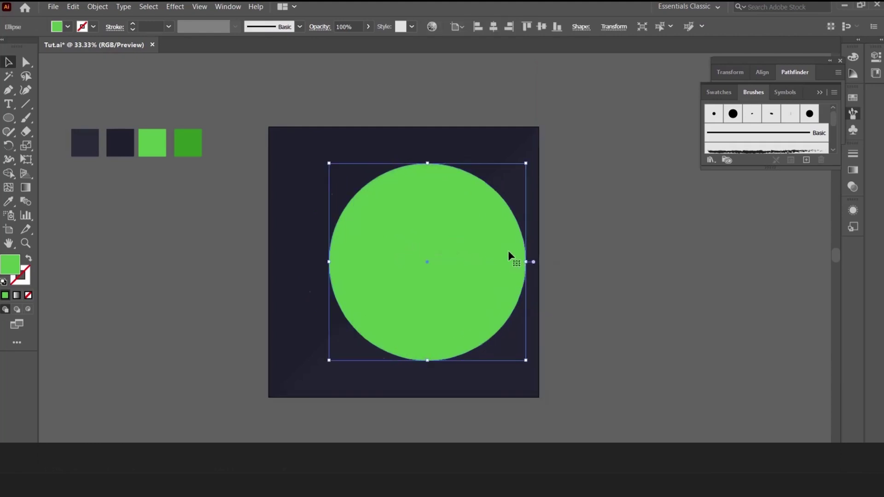
- Duplicate the green circle in place and enlarge the copy proportionally about its centre
key(ctrl+c)
key(ctrl+f)
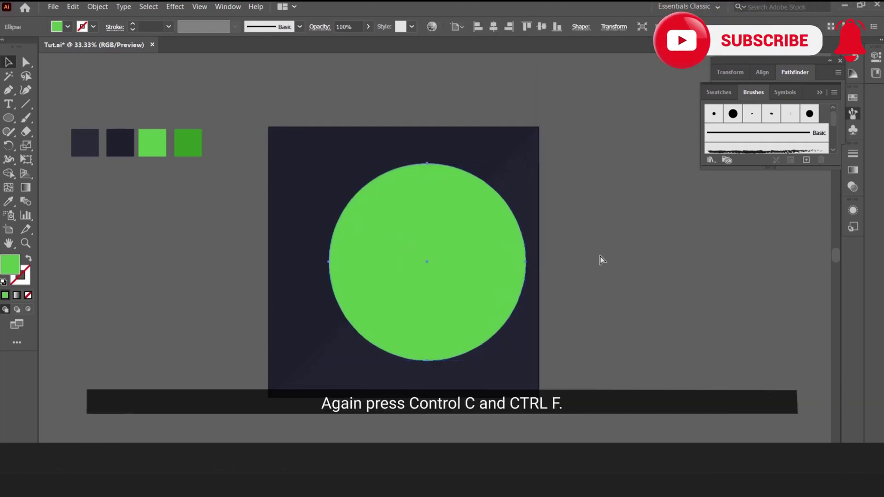
click(500, 205)
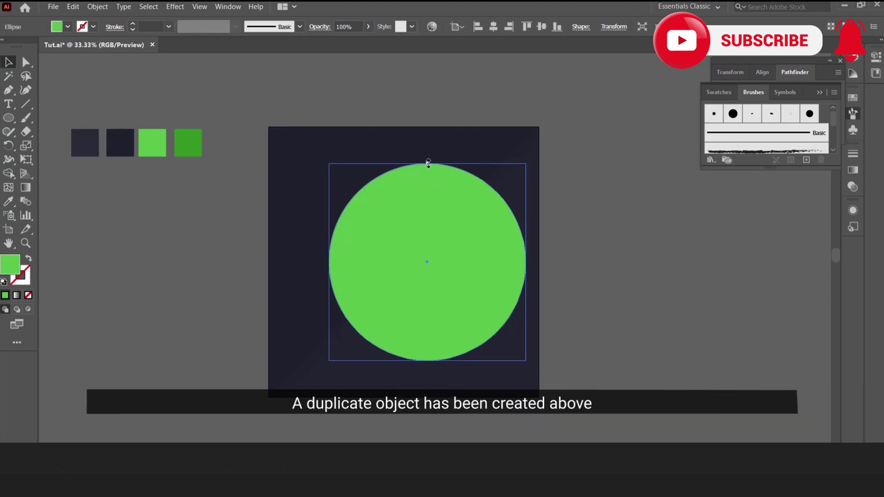
drag(428, 162, 429, 147)
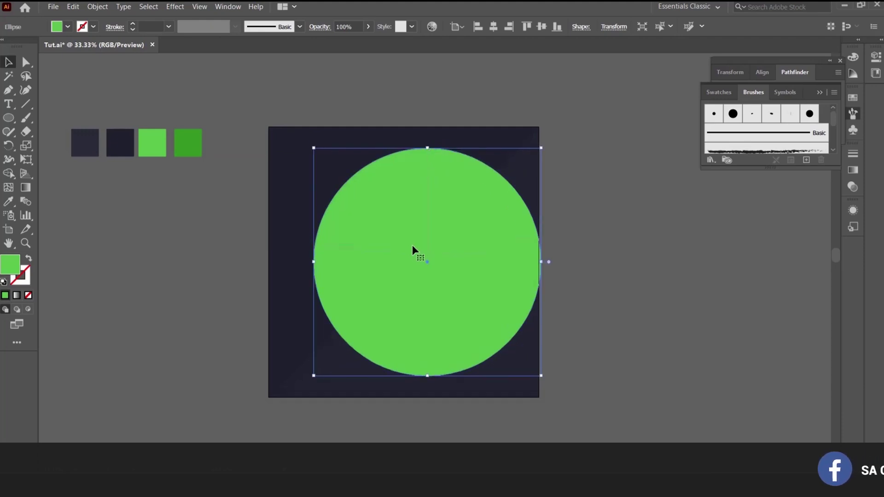
- Delete the leftmost anchor point of the larger circle so only its right half remains
click(24, 67)
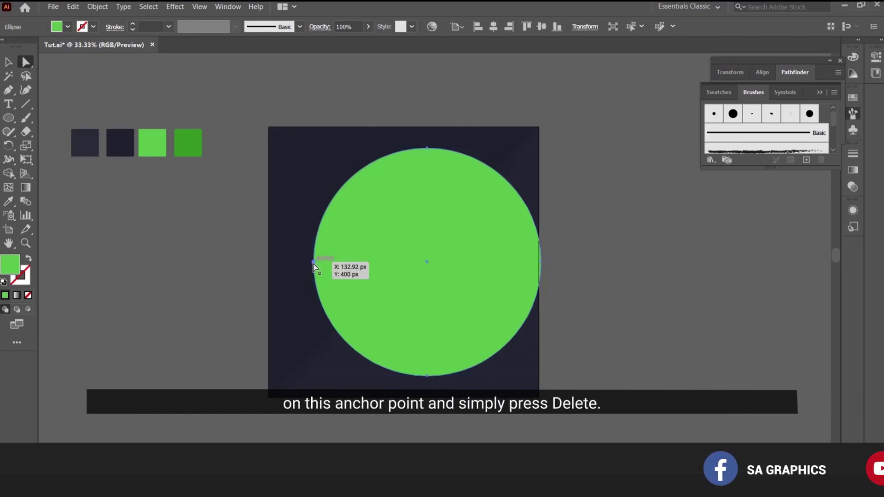
click(313, 262)
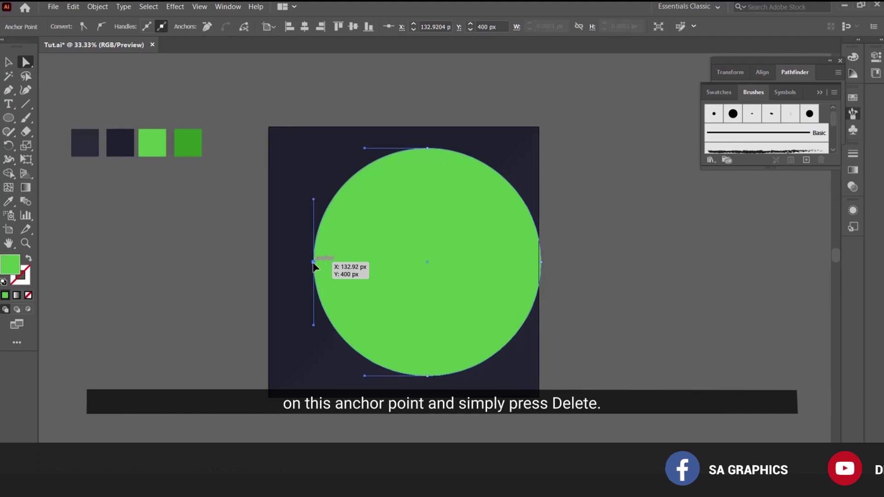
key(Delete)
key(v)
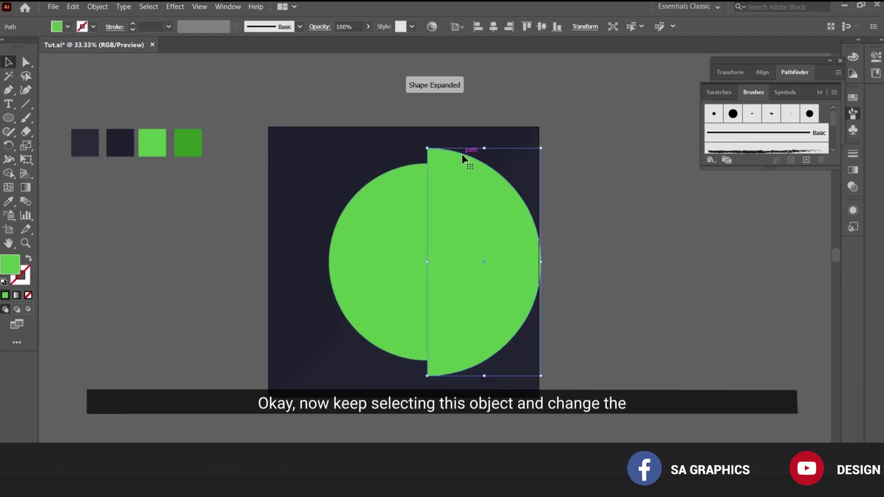
- Swap the half circle's green fill to an 8 pt stroke and scale the arc down slightly about its centre
click(29, 260)
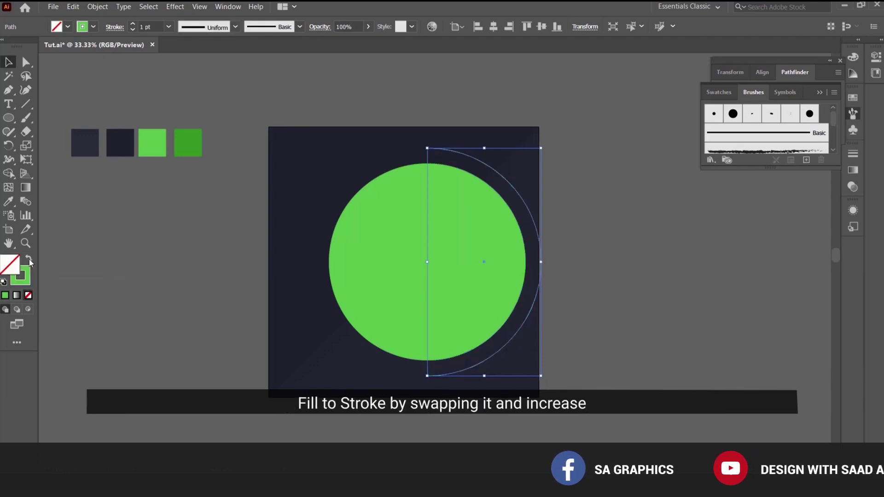
click(133, 24)
click(133, 24)
click(133, 24)
click(133, 24)
click(134, 24)
click(133, 24)
click(134, 24)
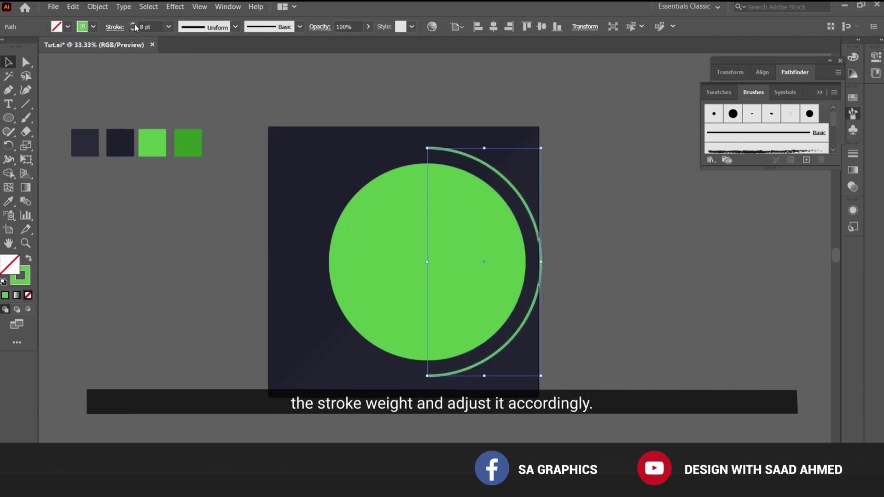
drag(485, 148, 485, 151)
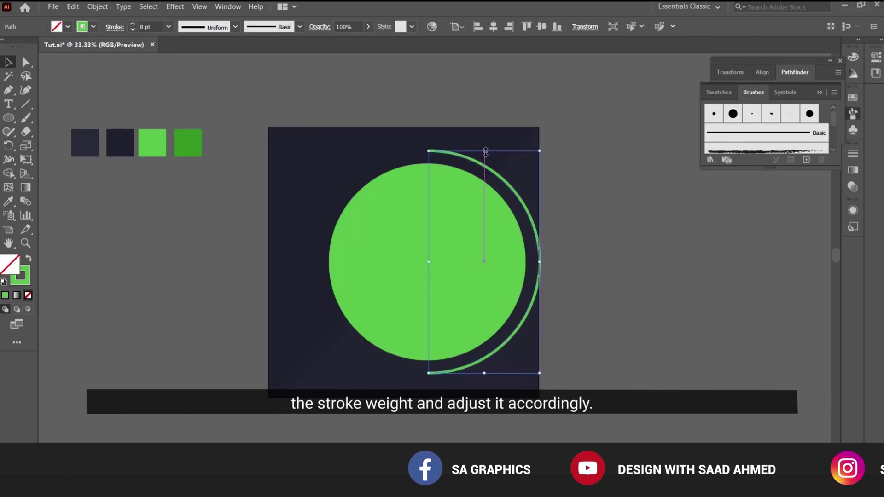
- Draw a small circle centred on the arc's upper end and swap its green stroke to a solid fill
click(592, 223)
ctrl+click(449, 201)
ctrl+click(449, 201)
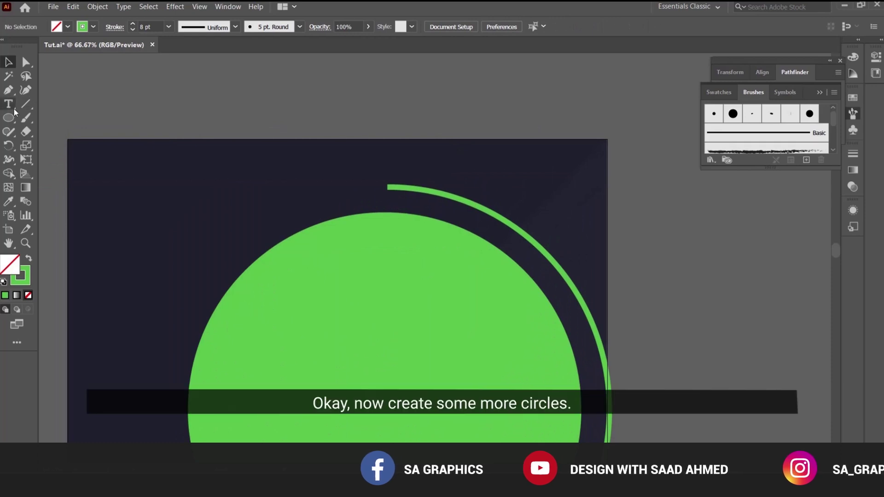
drag(8, 118, 46, 146)
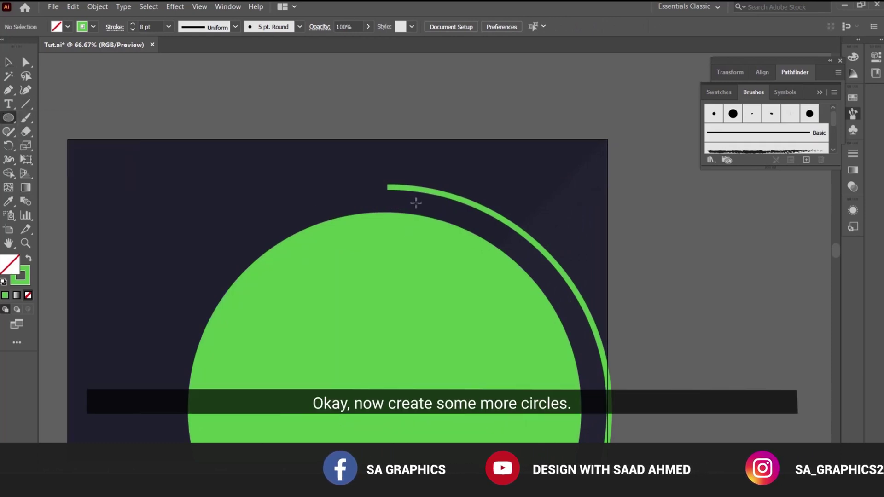
drag(387, 187, 405, 204)
click(29, 258)
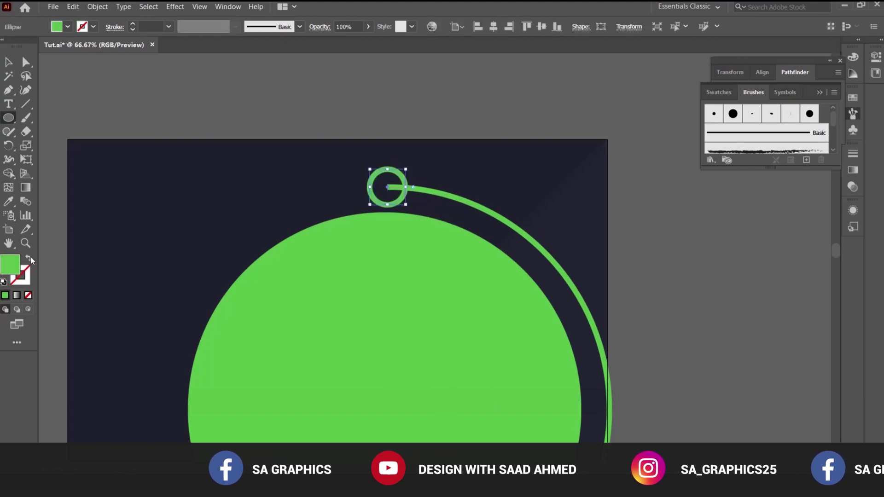
key(v)
click(282, 116)
- Duplicate the small green circle straight down onto the arc's lower end
key(ctrl+minus)
drag(297, 322, 308, 205)
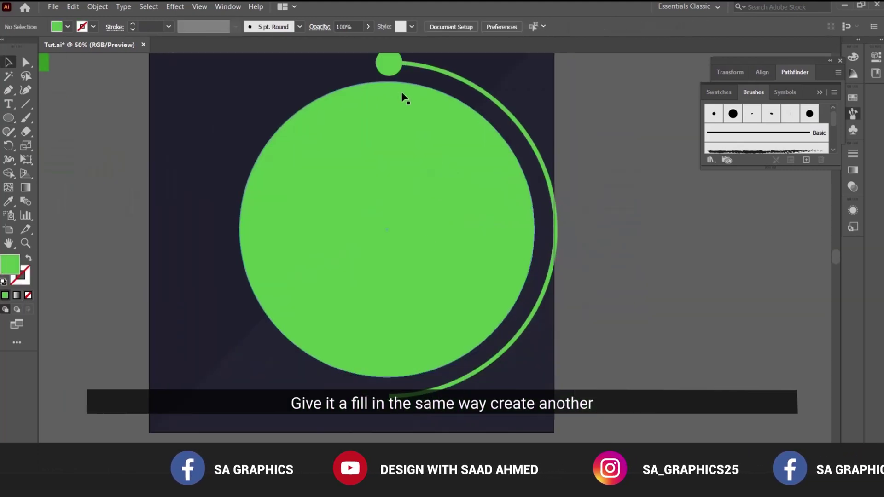
drag(394, 64, 389, 395)
click(463, 398)
- Scale the large green circle down slightly about its centre to widen the gap to the arc
scroll(446, 288, down, 1)
click(430, 228)
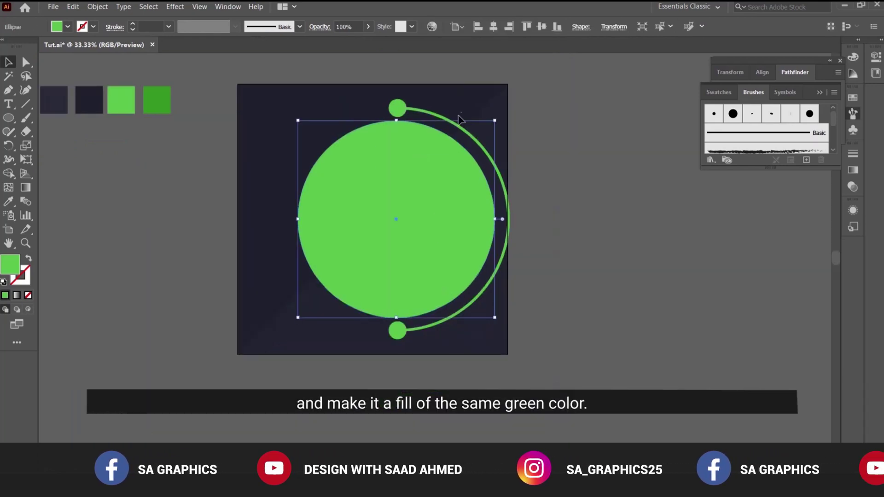
drag(494, 124, 501, 136)
click(576, 238)
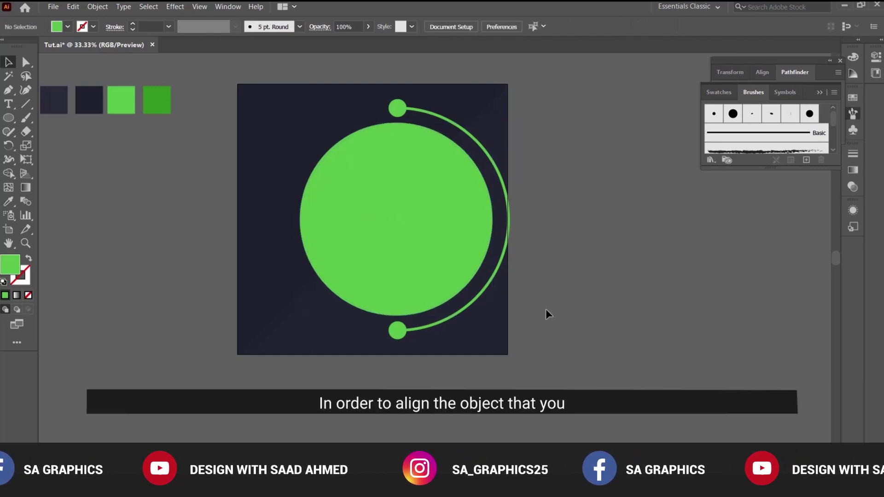
- Group the large circle, arc and two end dots and align the group vertically to the artboard's centre
drag(531, 362, 301, 90)
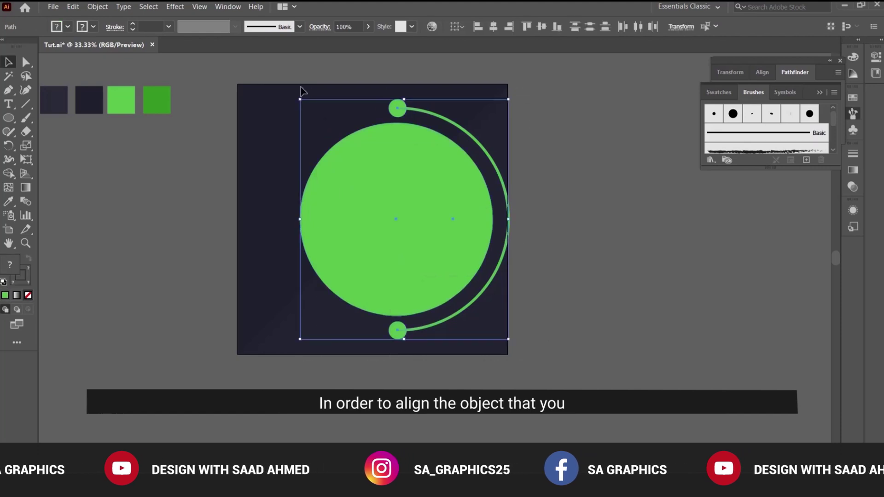
key(ctrl+g)
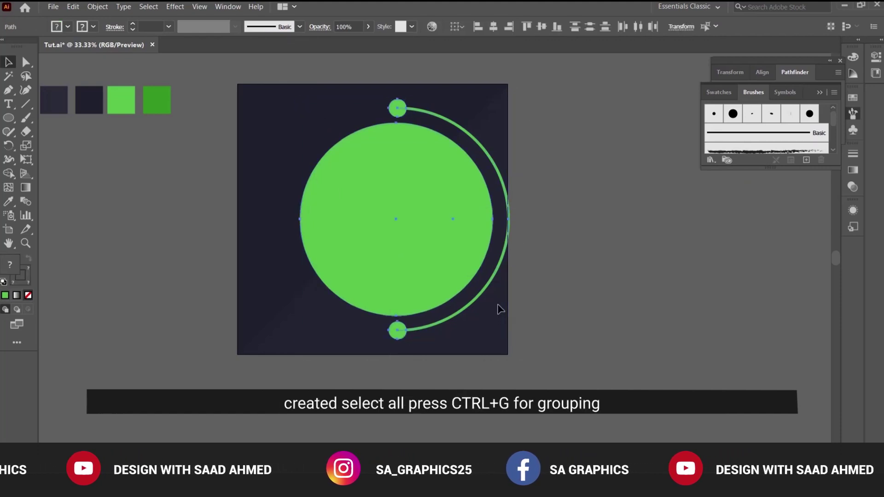
key(ctrl+g)
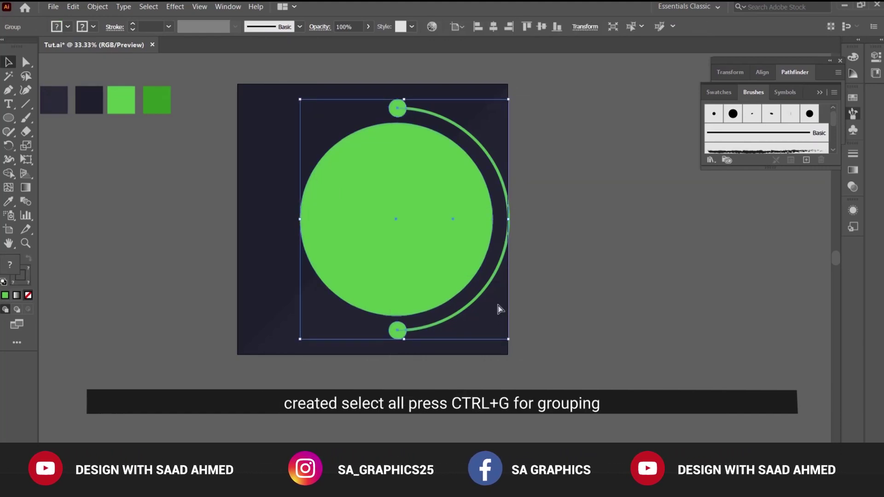
click(542, 27)
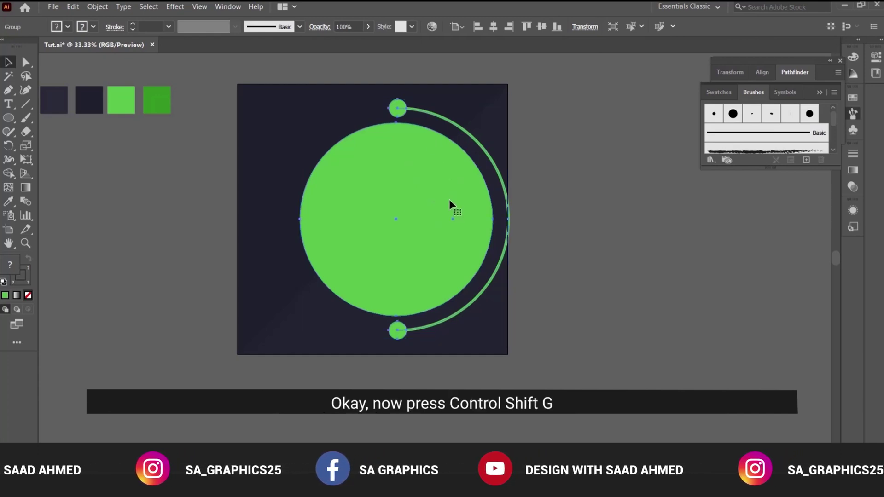
- Ungroup the green shapes, test moving the large circle on its own and undo that move
key(ctrl+shift+g)
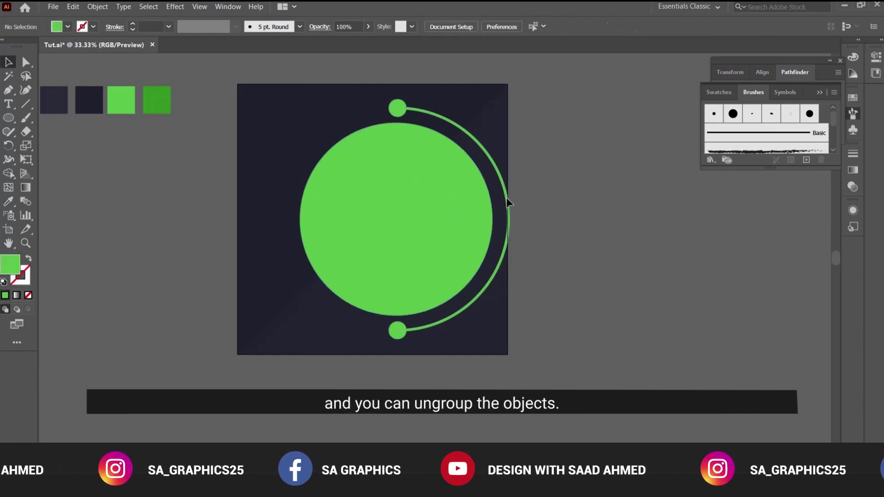
drag(444, 192, 320, 189)
key(ctrl+z)
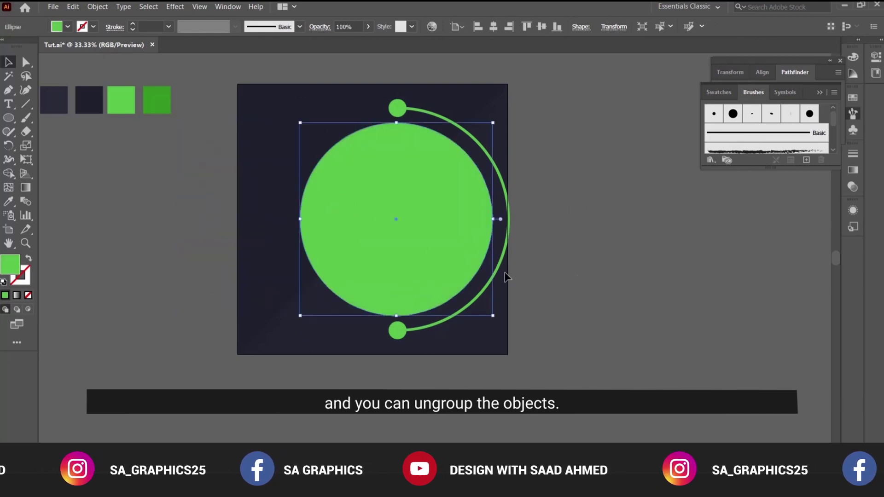
click(505, 275)
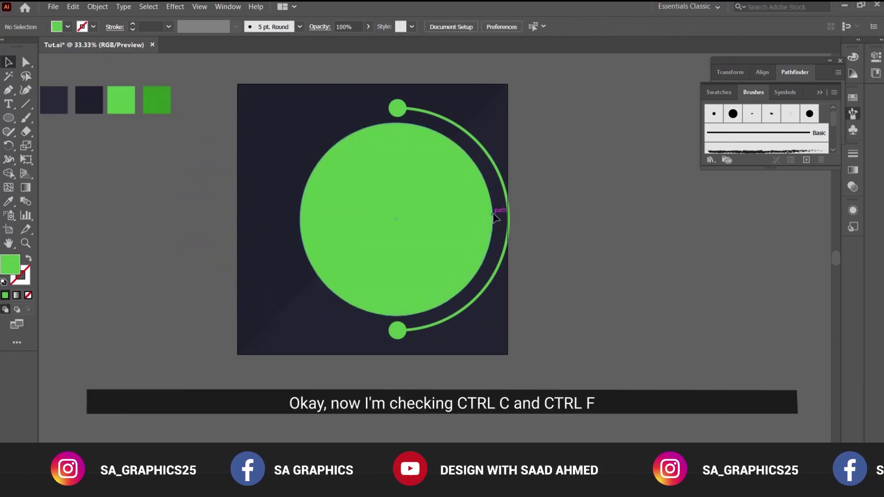
- Duplicate the large green circle in place, shrink the copy to about half size and move it onto the original's left edge
click(424, 181)
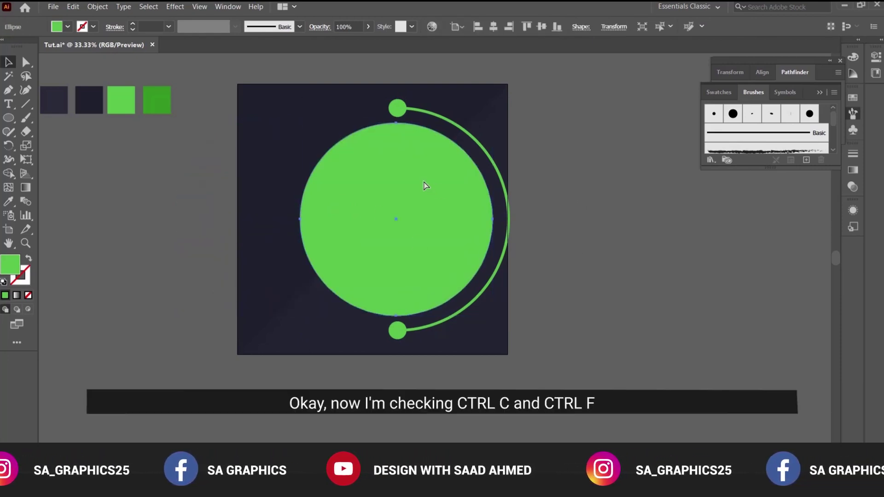
key(ctrl+c)
key(ctrl+f)
drag(493, 123, 443, 136)
drag(432, 214, 336, 217)
- Fill the smaller circle with the darker navy sample colour
key(i)
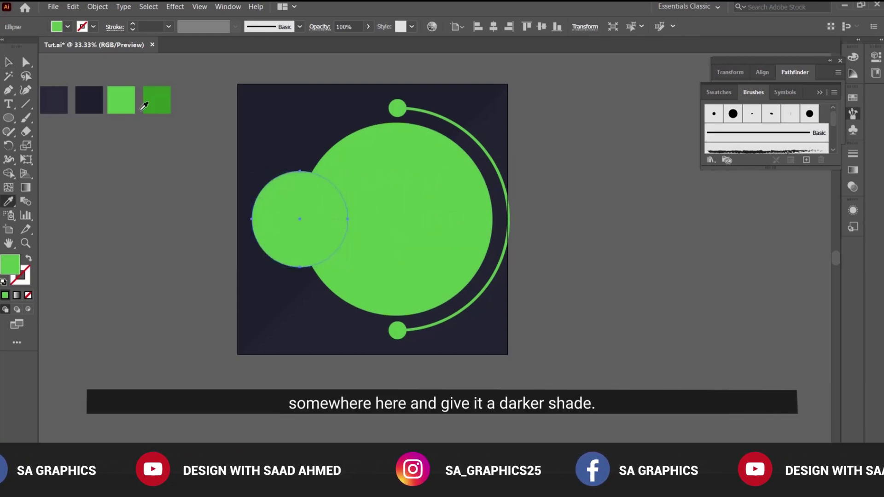
click(92, 100)
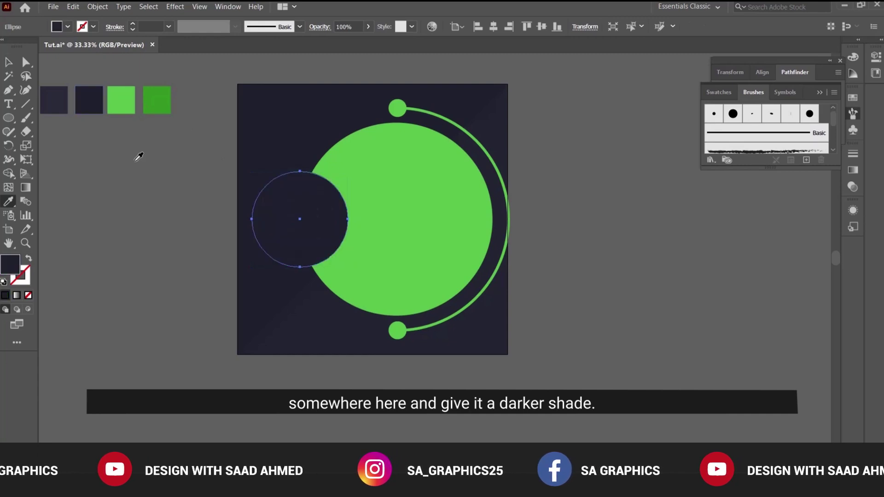
key(v)
click(146, 193)
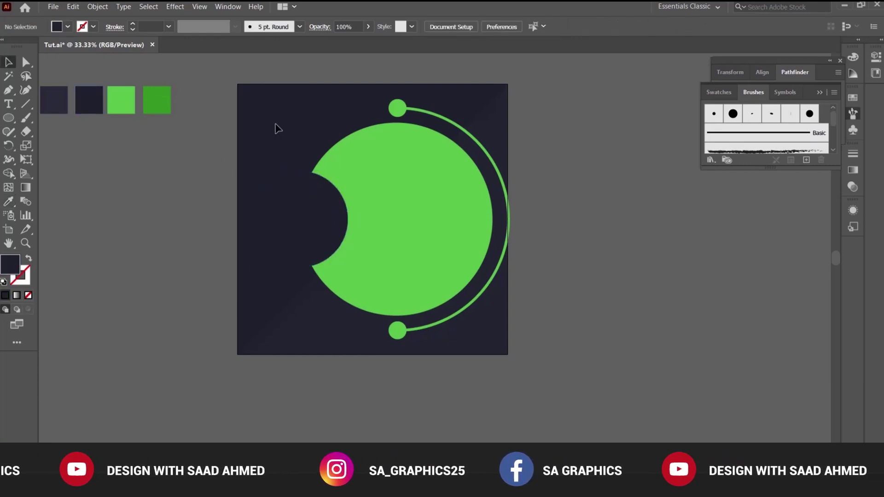
- Recolour the background rectangle with the lighter navy sample so it contrasts with the dark circle
click(275, 144)
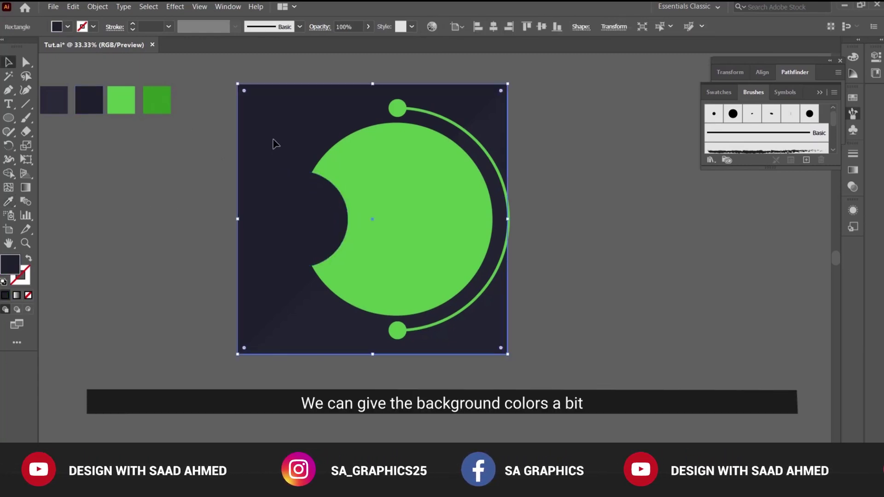
key(i)
click(54, 100)
key(v)
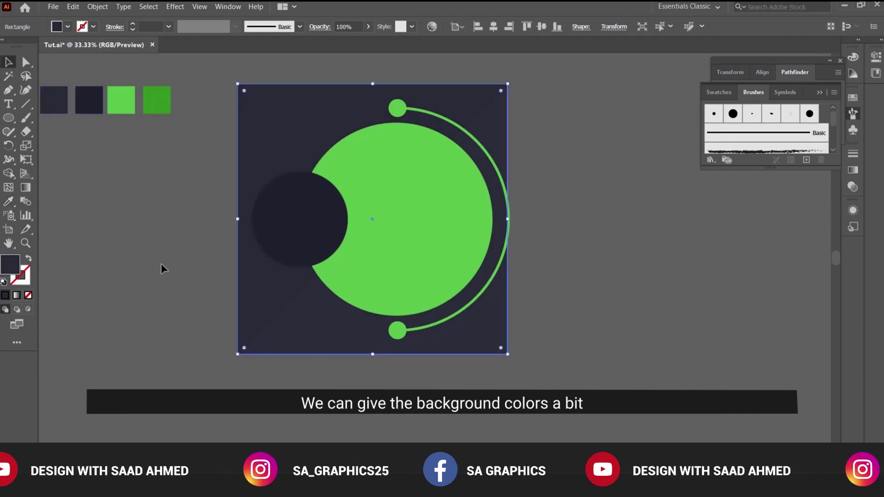
click(161, 263)
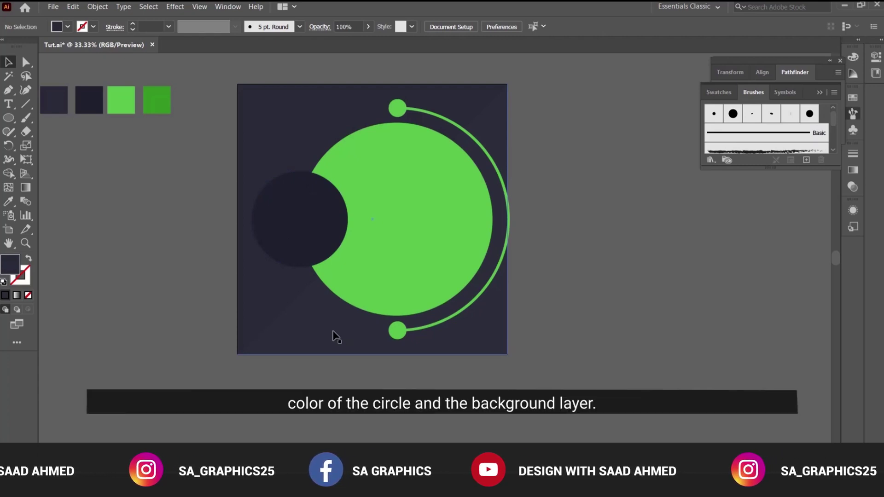
click(501, 88)
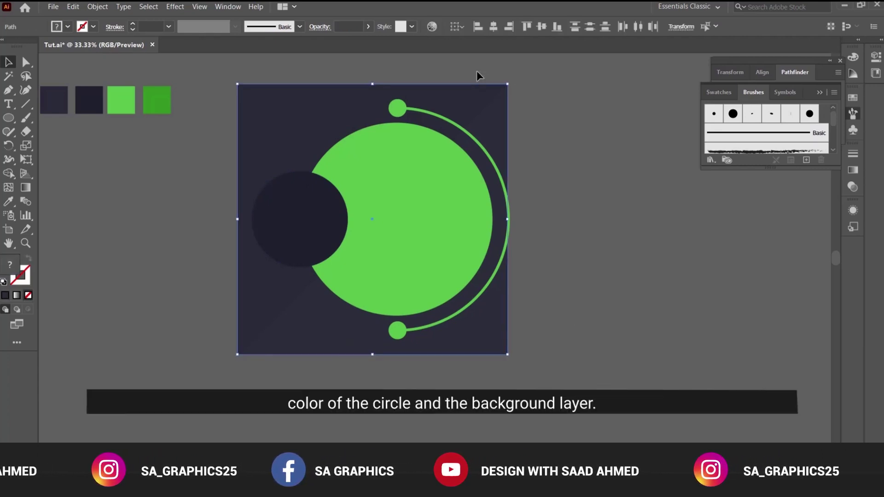
click(476, 71)
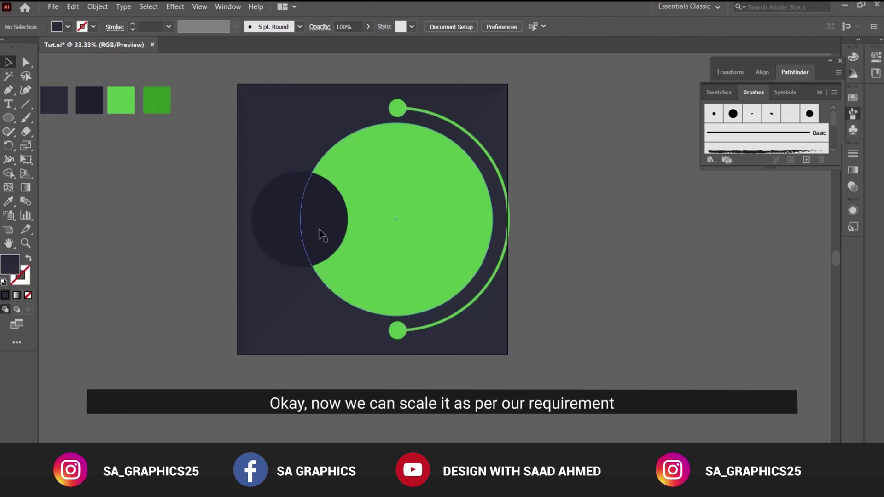
- Scale all the circles and the arc down together about their centre and move them towards the artboard's right edge
drag(543, 344, 239, 86)
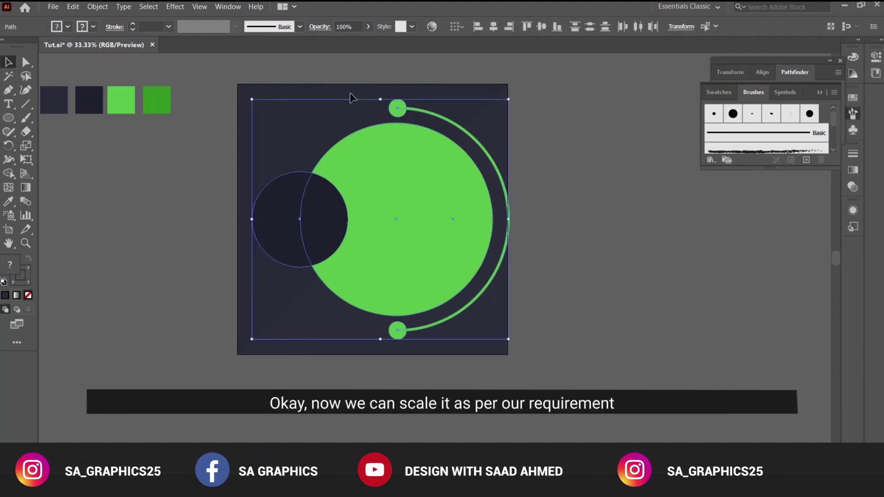
drag(380, 99, 381, 114)
drag(387, 178, 408, 176)
drag(463, 206, 458, 206)
drag(513, 221, 503, 221)
key(ctrl+=)
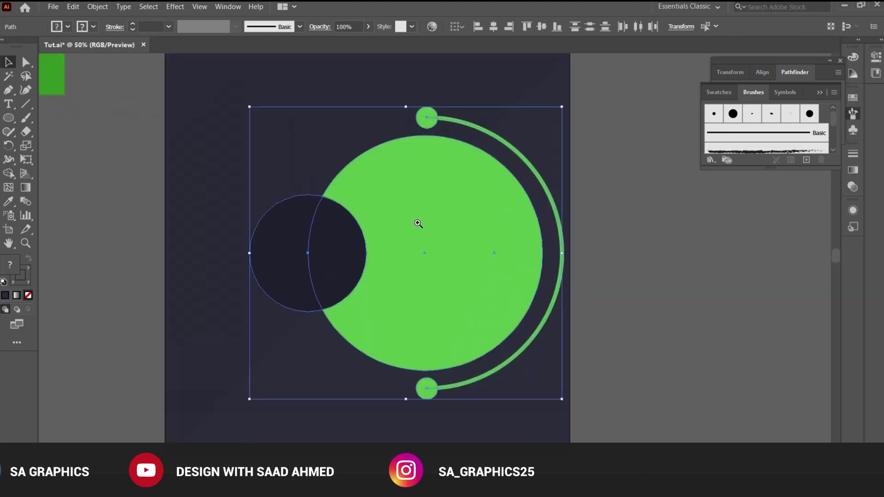
drag(446, 281, 446, 266)
drag(562, 239, 569, 240)
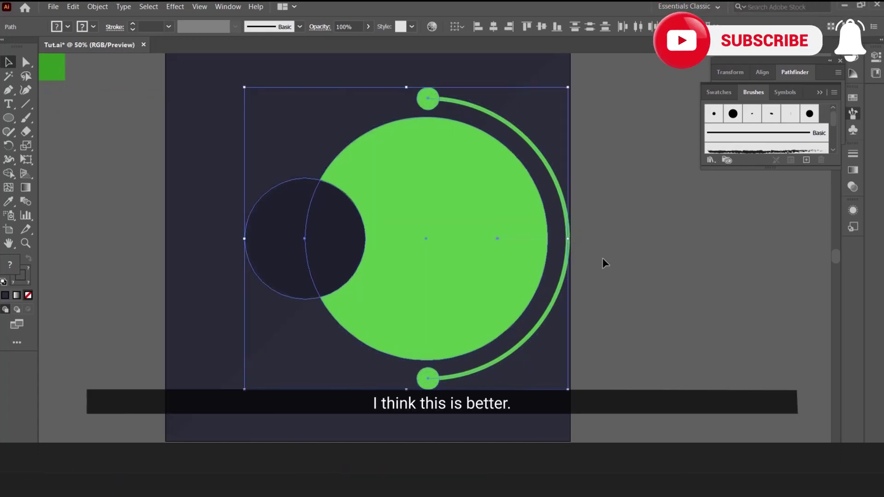
click(602, 258)
- Duplicate the dark navy circle in place and enlarge the copy proportionally about its centre
ctrl+alt+click(395, 261)
ctrl+alt+click(396, 260)
drag(336, 248, 308, 255)
ctrl+click(410, 265)
drag(432, 262, 411, 271)
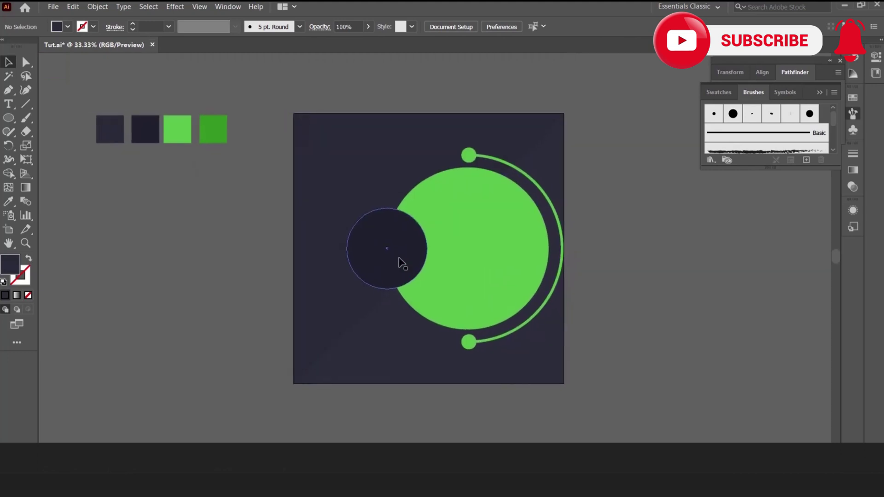
click(393, 232)
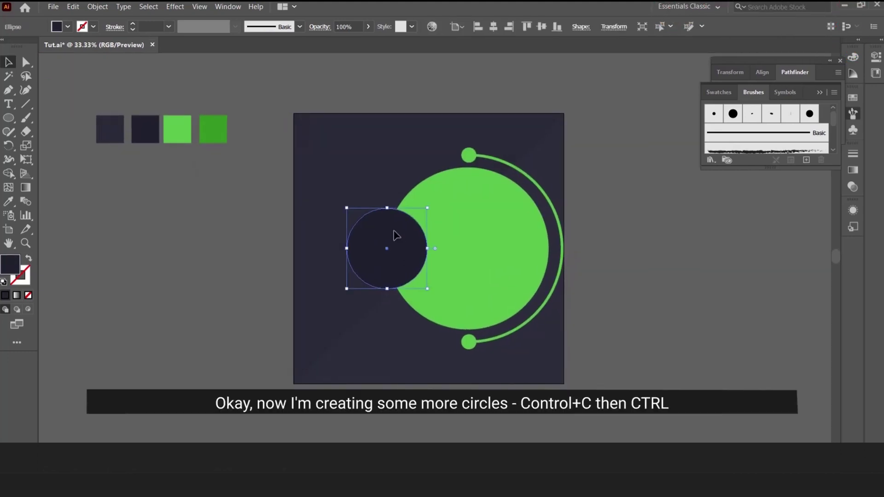
key(ctrl+c)
key(ctrl+f)
drag(388, 208, 392, 194)
- Lower the enlarged dark circle's opacity to 58% and undo the stray colour sample
key(i)
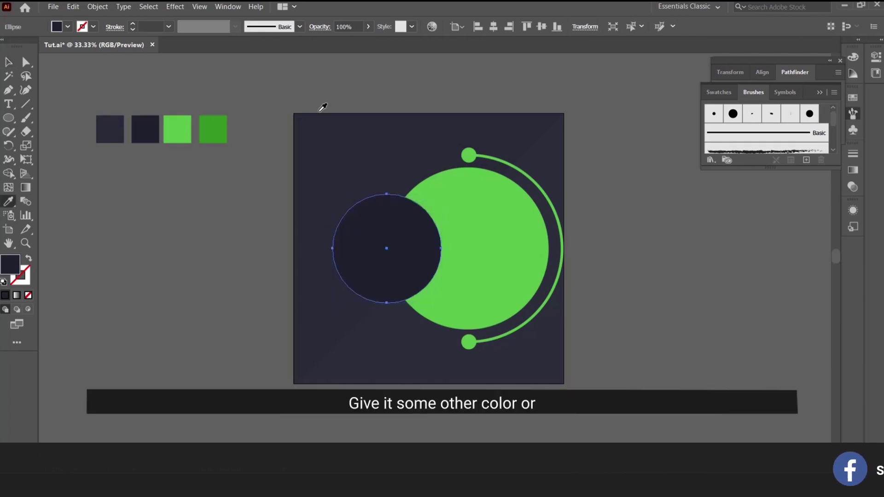
click(368, 26)
drag(367, 41, 348, 42)
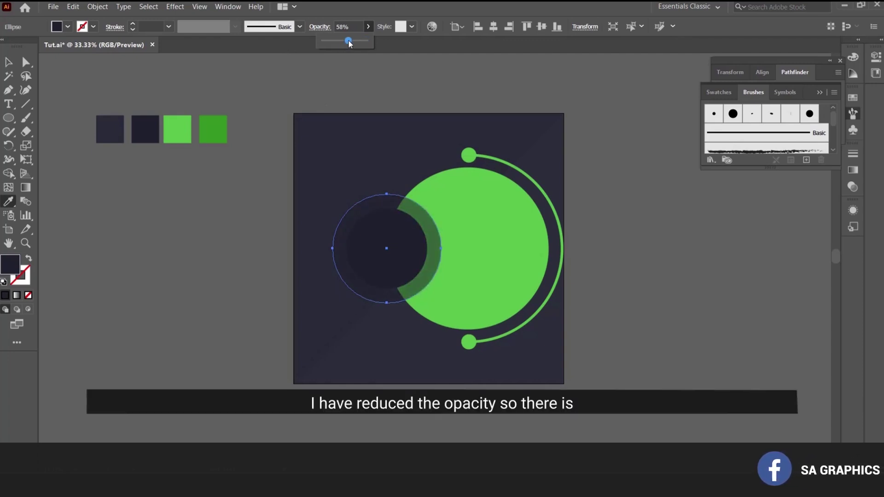
click(349, 66)
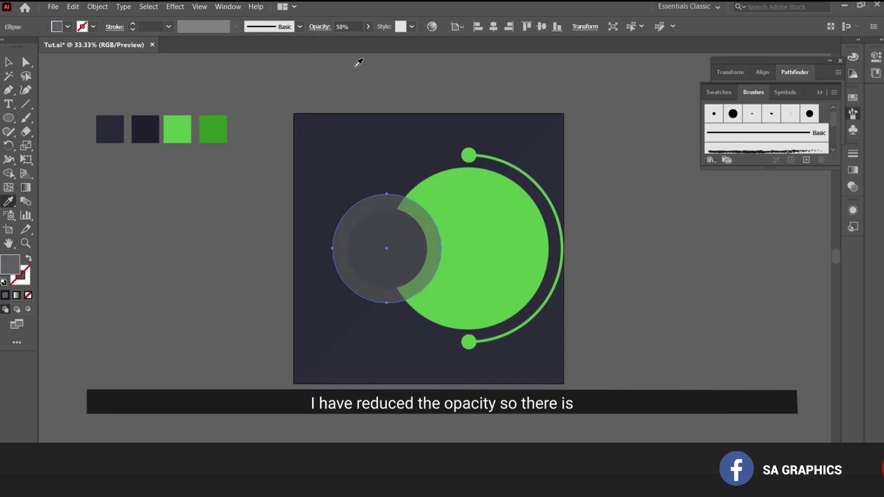
key(ctrl+z)
key(v)
click(374, 73)
scroll(375, 266, up, 1)
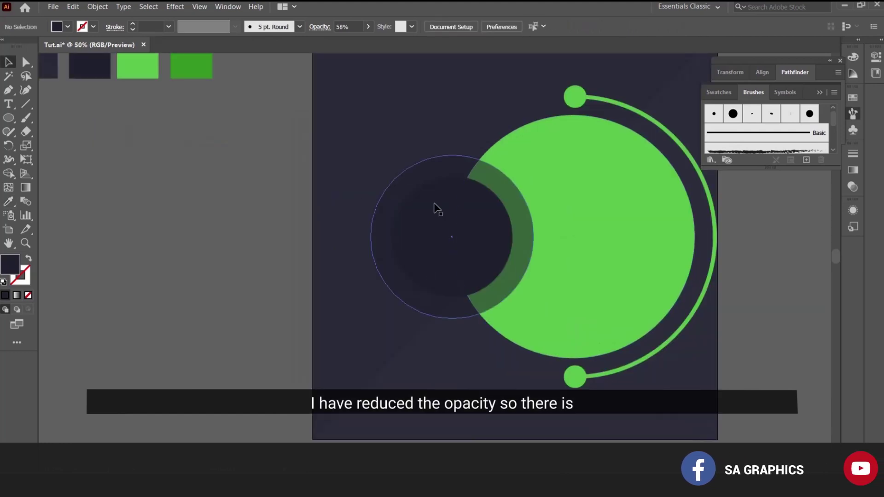
- Set the enlarged dark circle's opacity to 70%
click(423, 176)
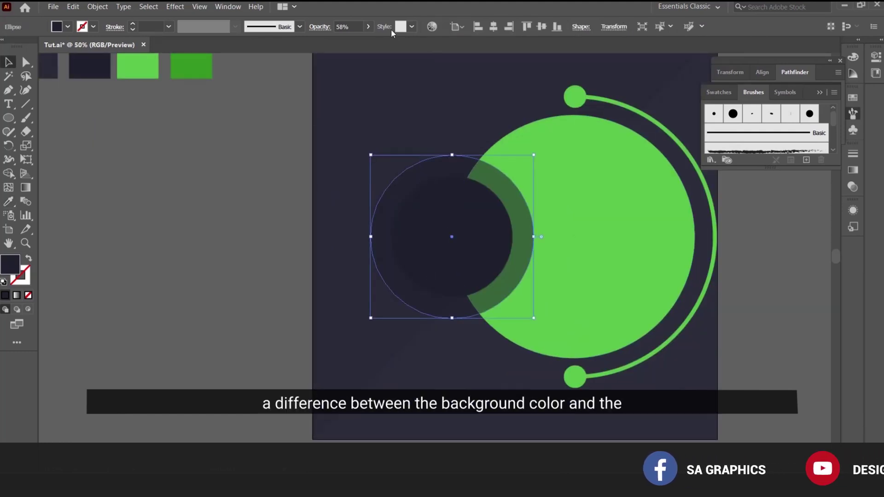
click(368, 27)
drag(353, 41, 354, 41)
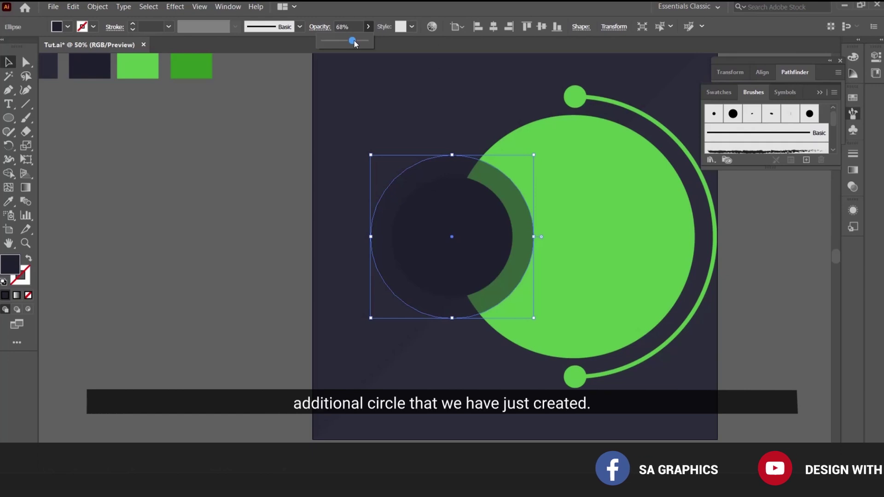
click(233, 158)
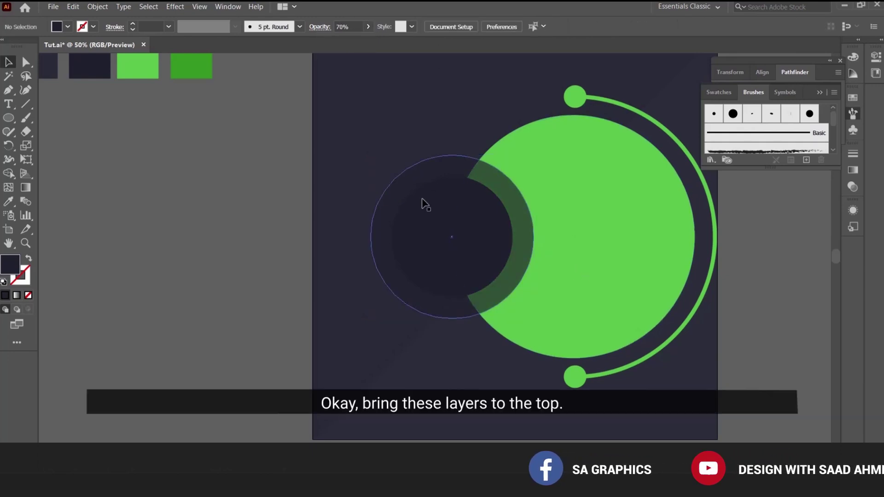
- Bring the large green circle, the dotted-end arc and the smaller dark circle in front of the semi-transparent dark circle
key(ctrl+minus)
drag(428, 201, 417, 103)
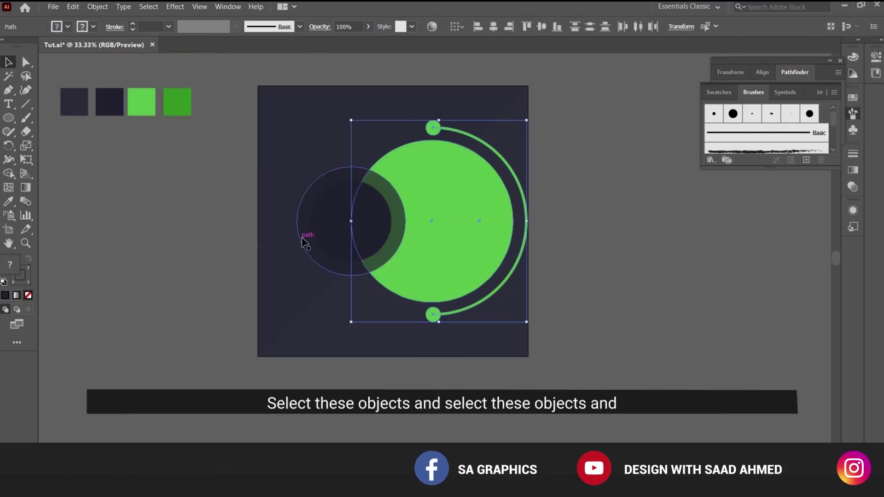
click(254, 235)
drag(296, 109, 458, 296)
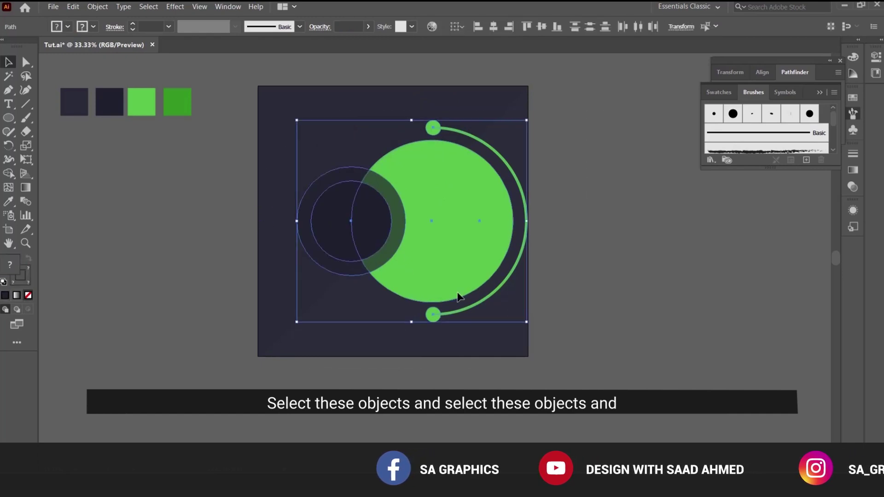
shift+click(339, 180)
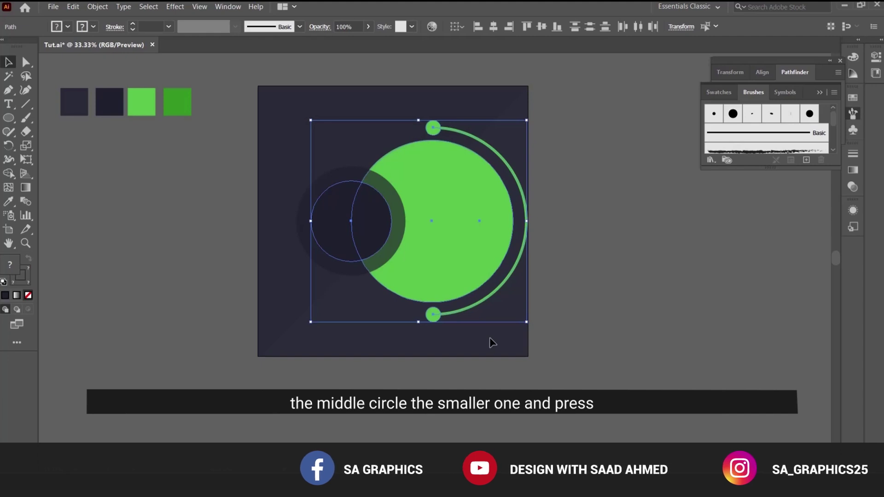
key(ctrl+shift+bracketright)
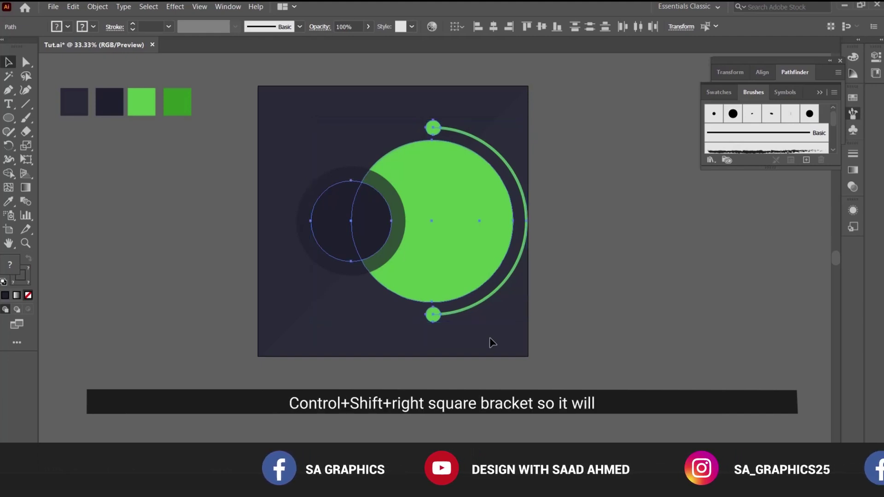
key(ctrl+shift+bracketright)
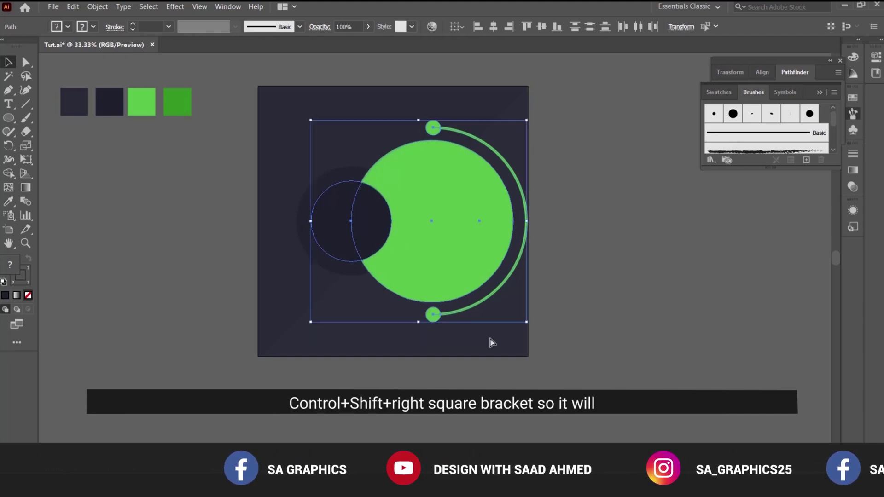
click(605, 327)
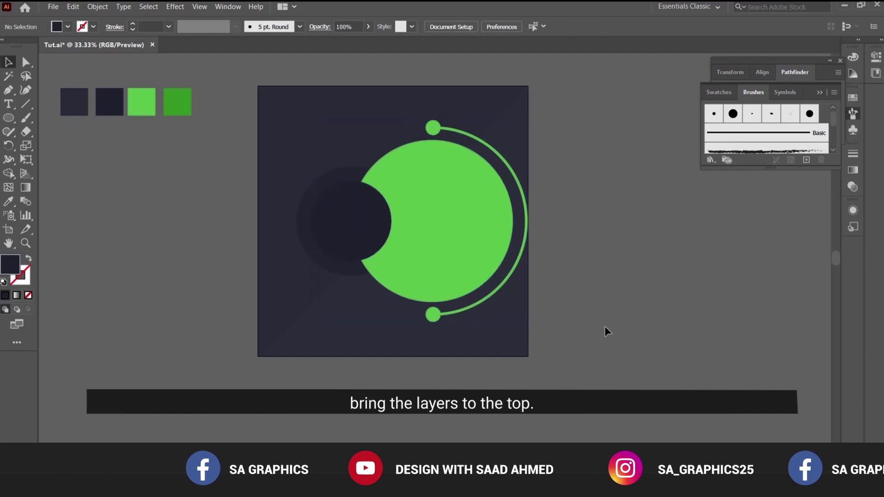
- Duplicate the smaller dark circle, enlarge the copy slightly and place it towards the artboard's left edge
click(371, 216)
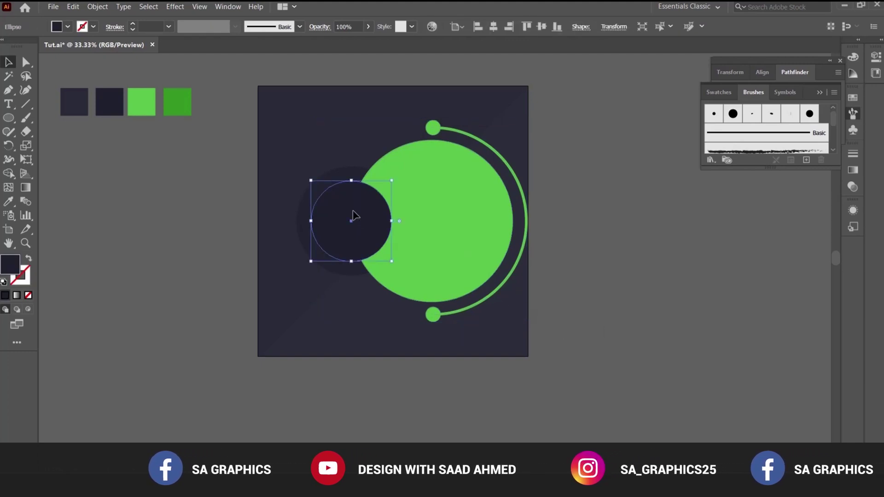
click(352, 388)
ctrl+click(364, 242)
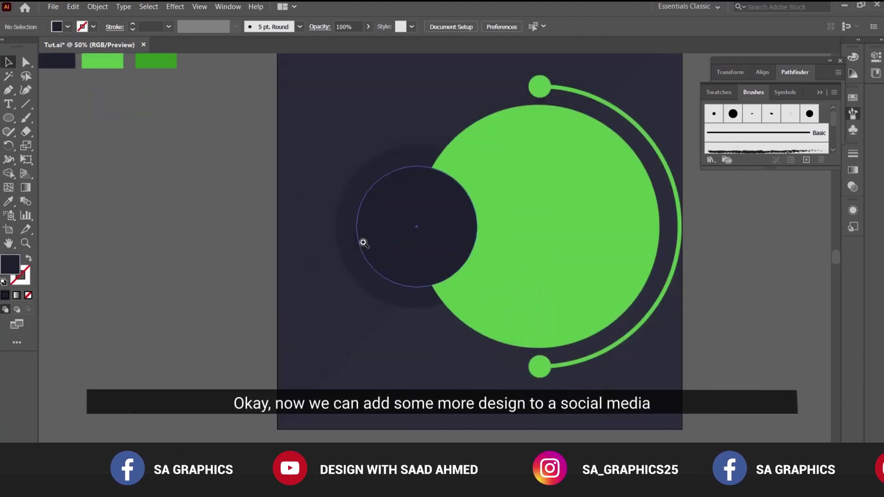
drag(367, 244, 383, 245)
drag(454, 232, 426, 217)
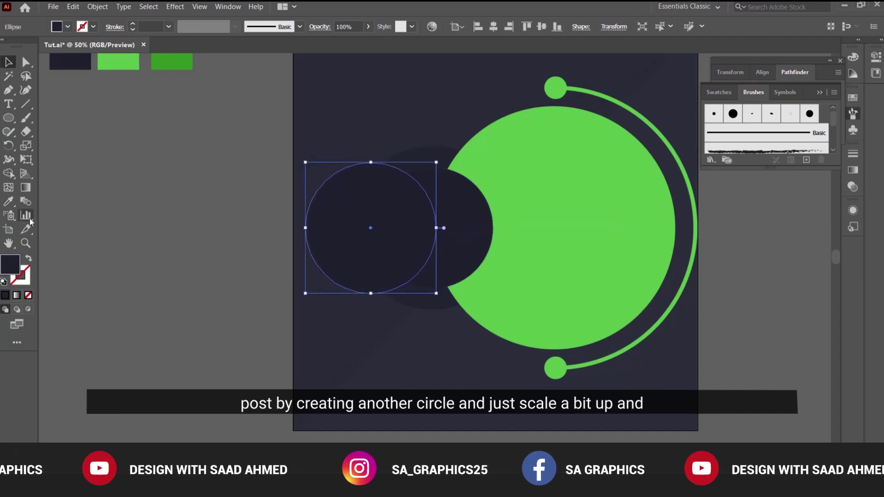
- Swap the new circle's fill to its stroke and colour the outline with the darker green swatch
click(28, 258)
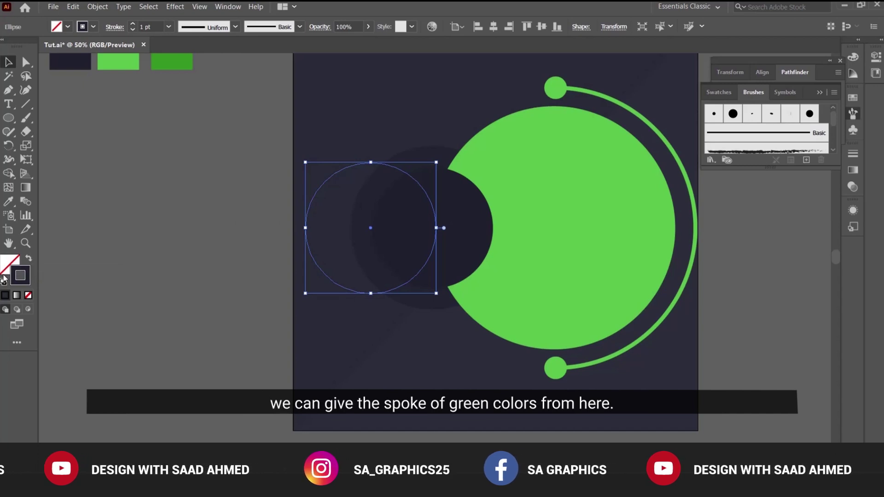
key(i)
shift+click(127, 66)
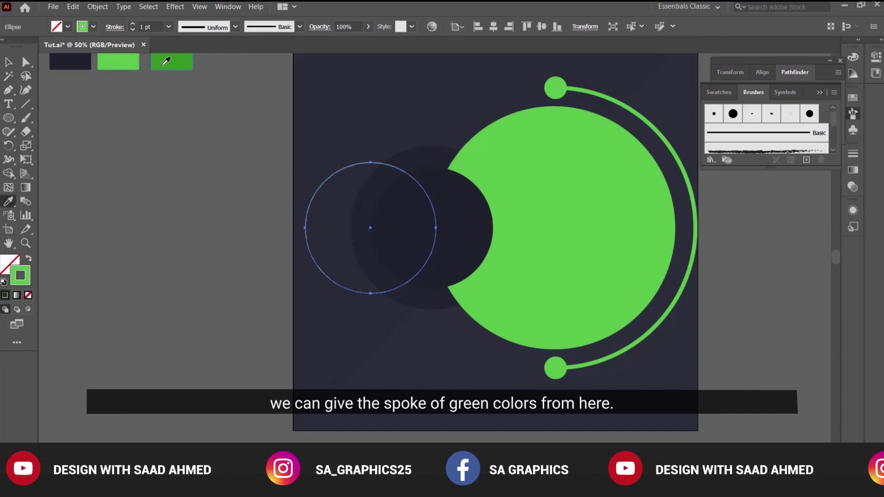
shift+click(180, 66)
key(v)
click(184, 138)
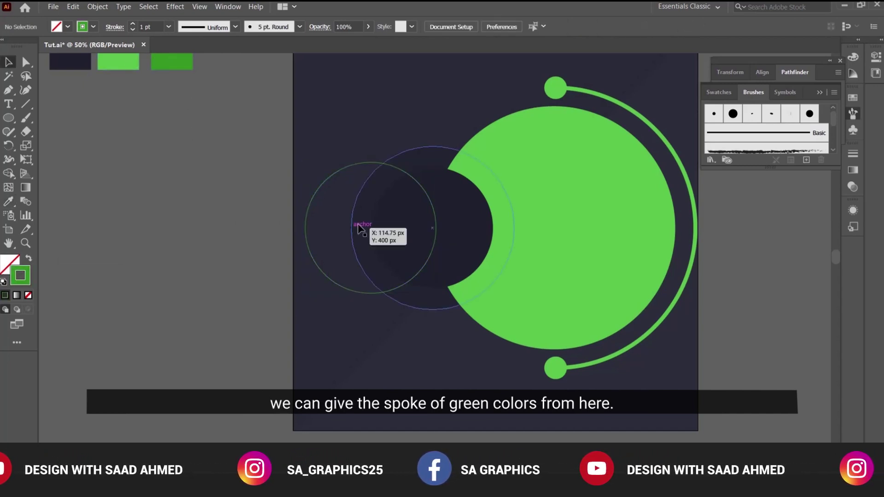
- Set the green outline circle's stroke weight to 3 pt
click(361, 164)
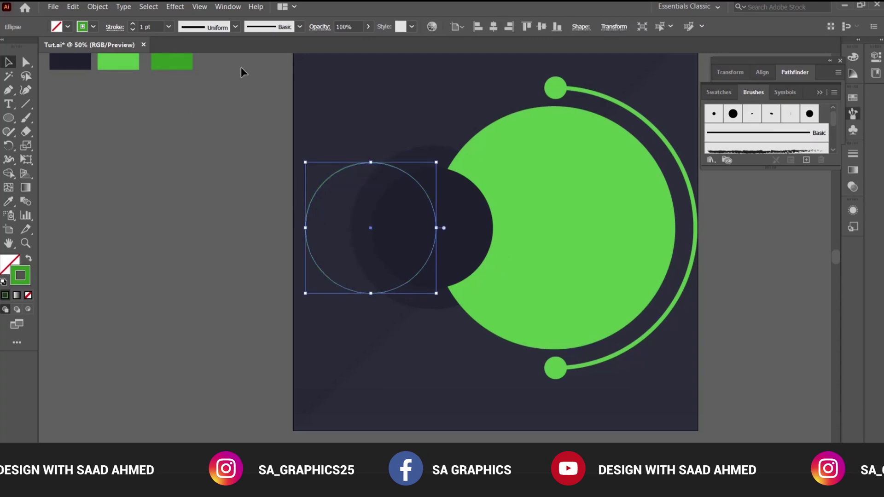
click(133, 23)
click(134, 23)
click(116, 136)
- Bring the smaller dark circle to the front so it covers part of the green outline circle
ctrl+click(398, 236)
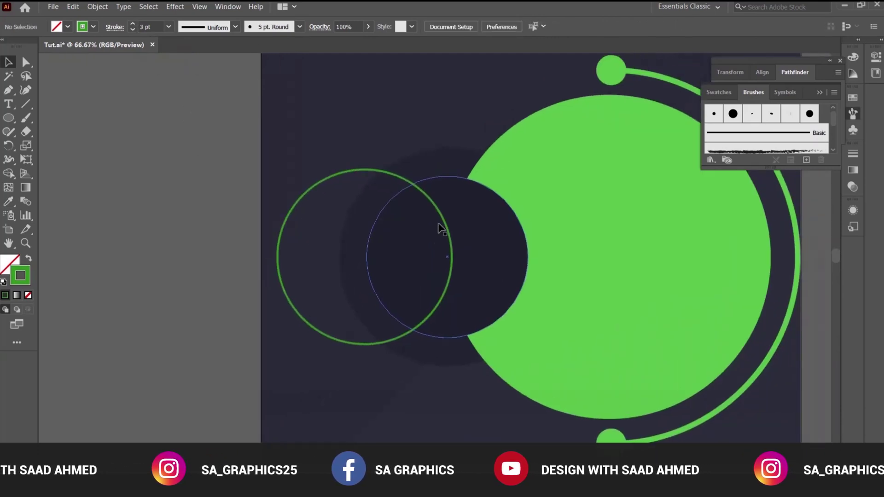
drag(440, 127, 452, 215)
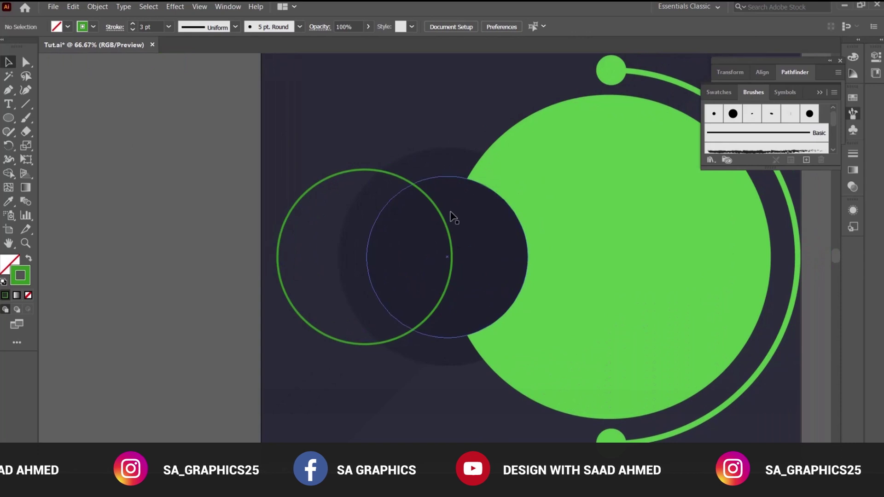
key(ctrl+shift+bracketright)
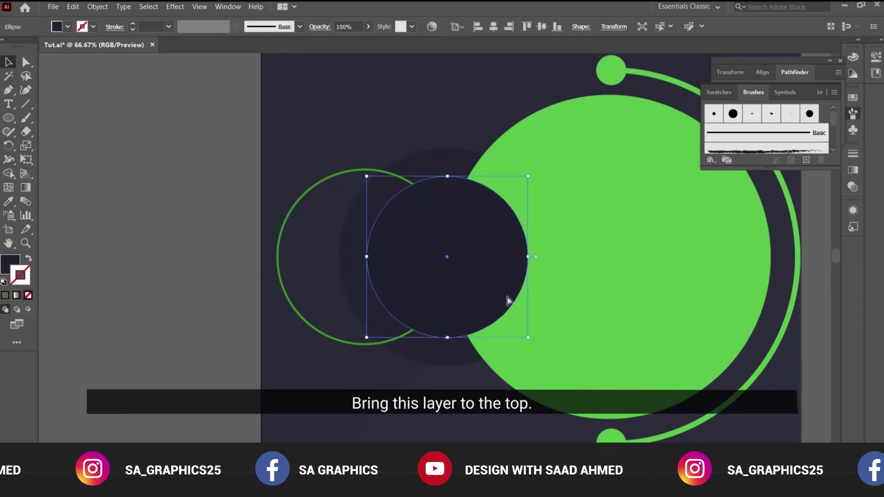
click(237, 235)
key(ctrl+minus)
key(ctrl+minus)
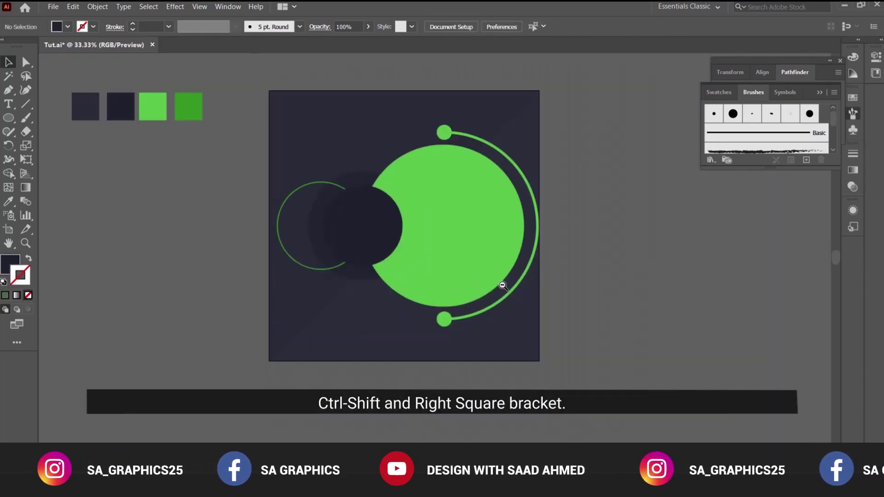
- Delete the small green triangle lying outside the artboard
key(ctrl+minus)
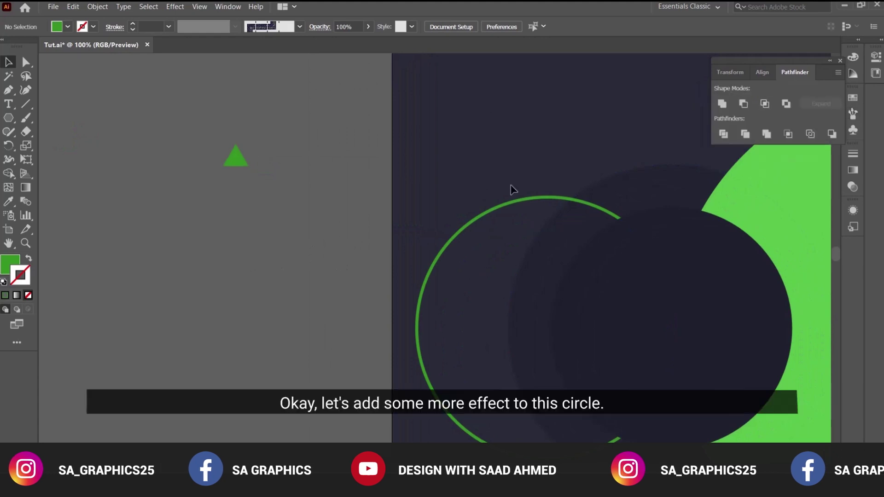
drag(511, 185, 468, 169)
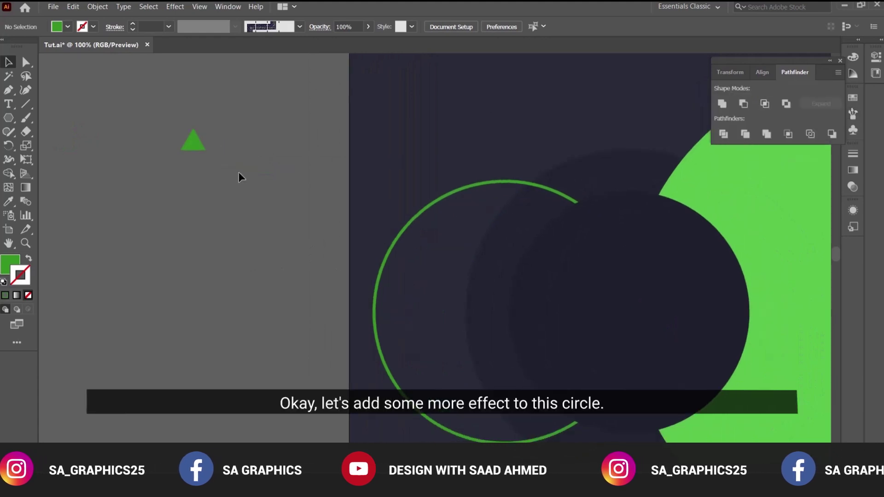
drag(238, 172, 172, 120)
key(Delete)
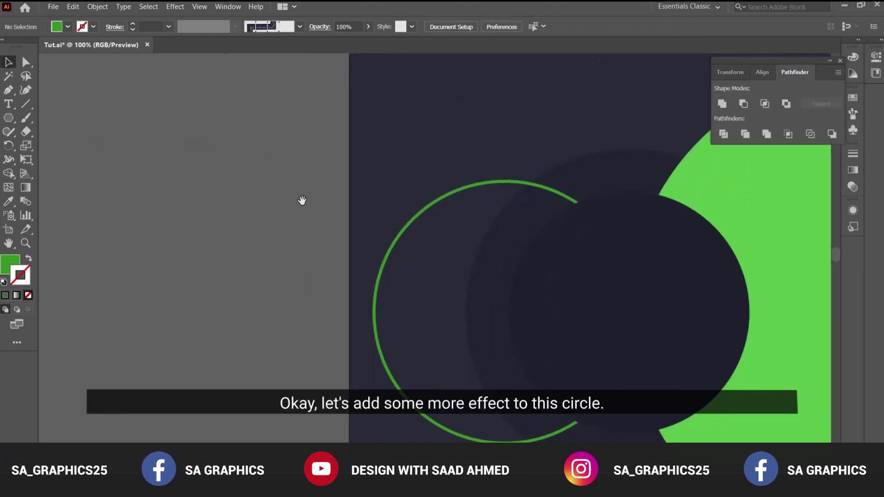
- Make the green outline circle's stroke a dashed line and set its weight to 2 pt
drag(302, 201, 176, 140)
click(278, 167)
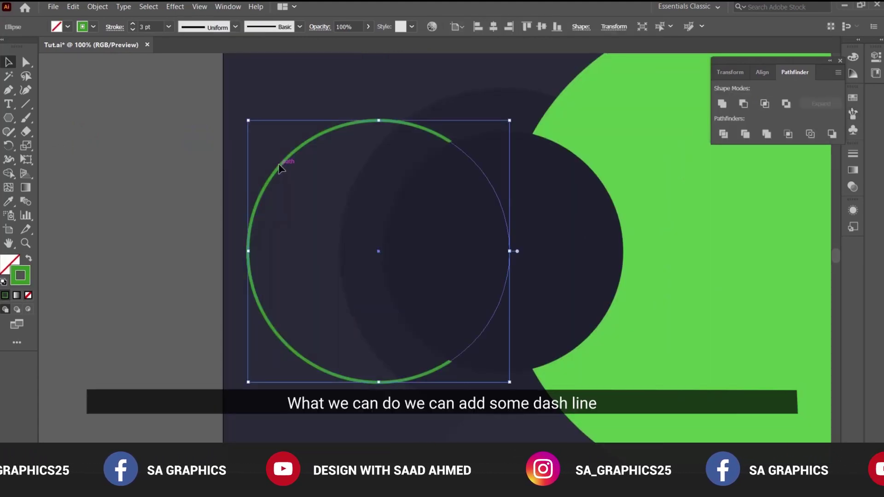
click(227, 7)
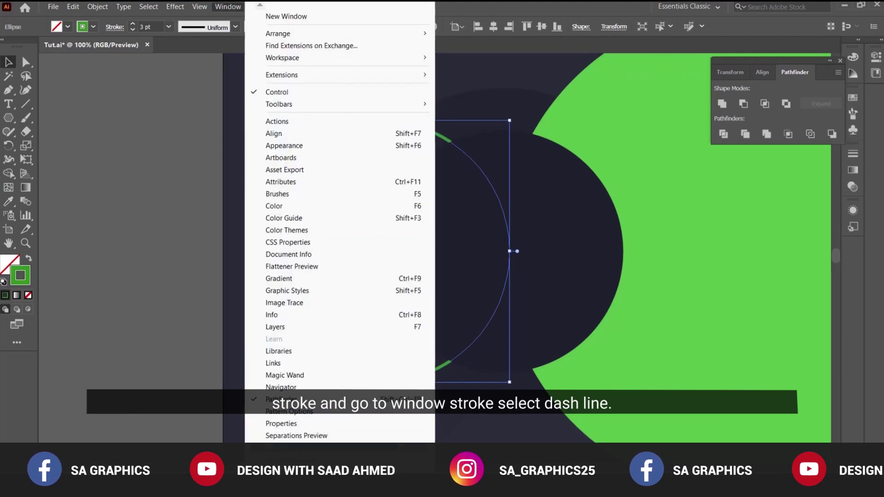
click(281, 448)
click(728, 233)
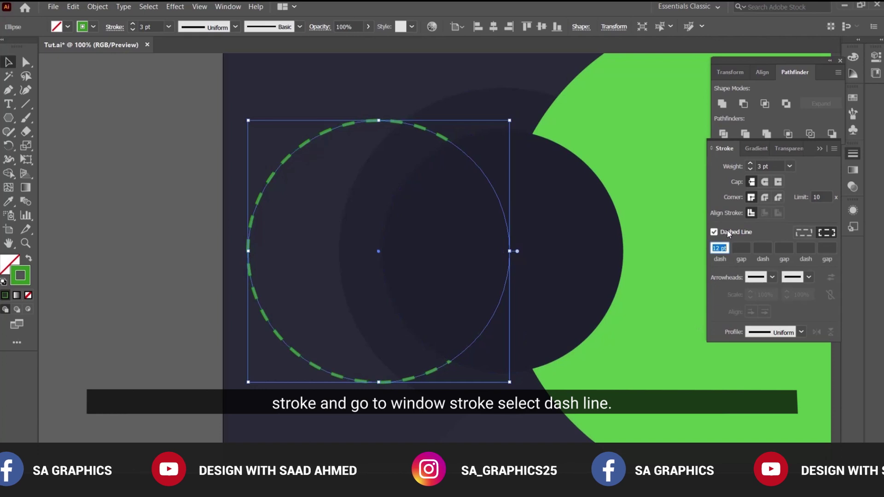
click(719, 249)
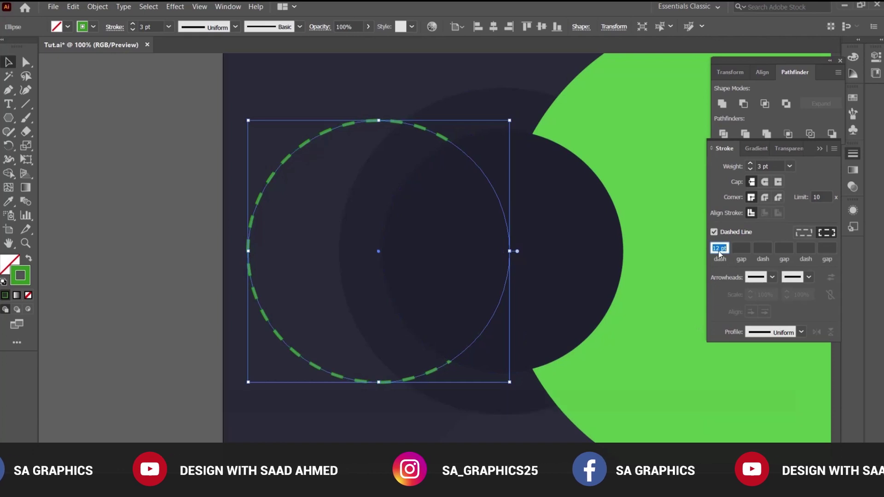
click(751, 169)
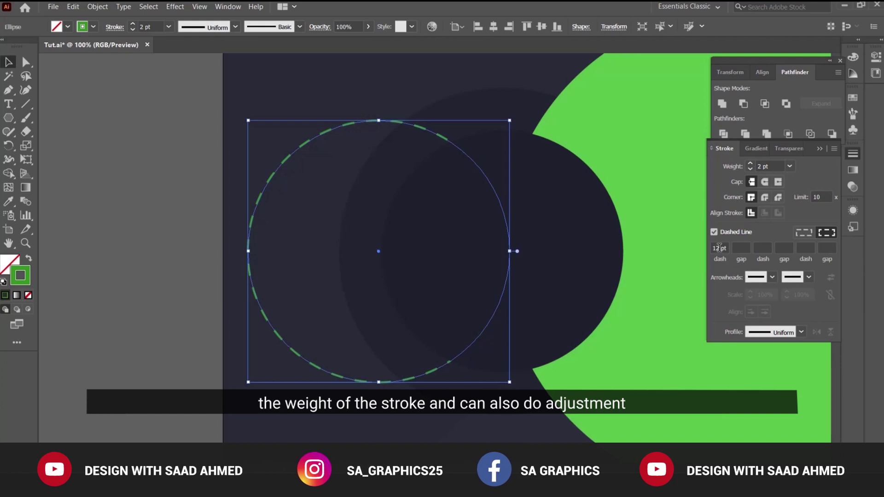
- Set the dash pattern's first gap to 3 pt, second dash to 20 pt and second gap to 2 pt
click(740, 249)
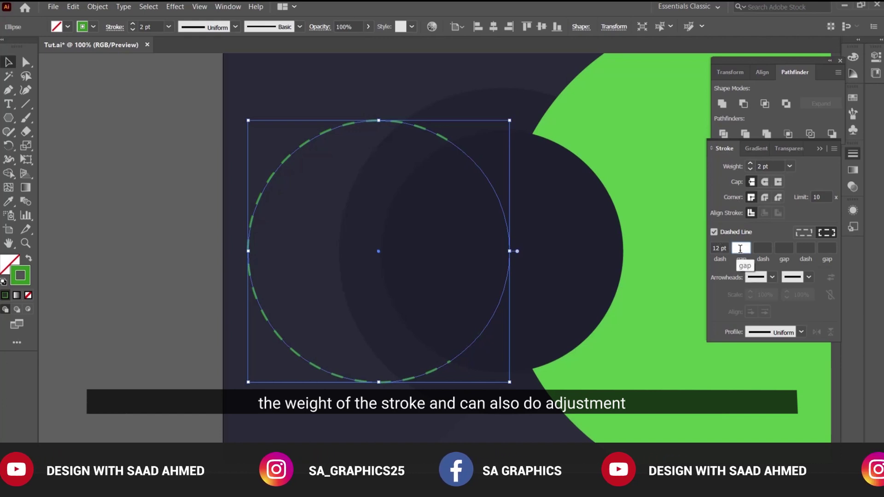
text(3)
key(Tab)
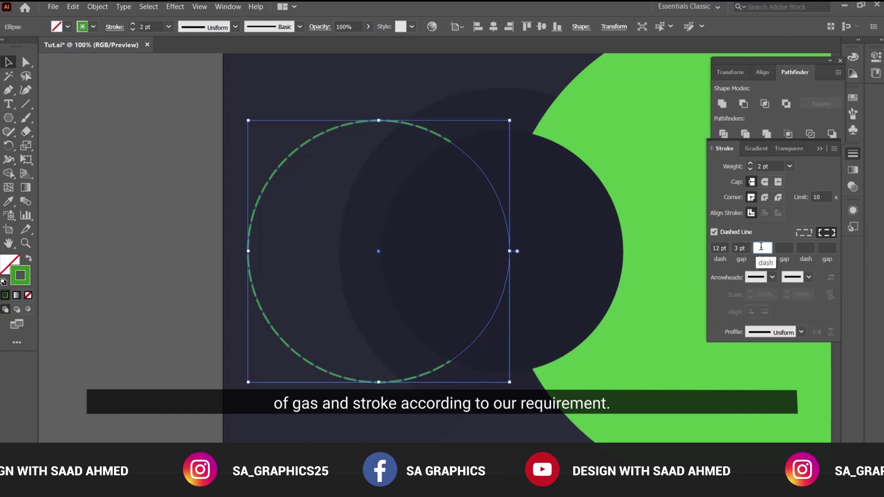
text(20)
key(Tab)
text(2)
key(Tab)
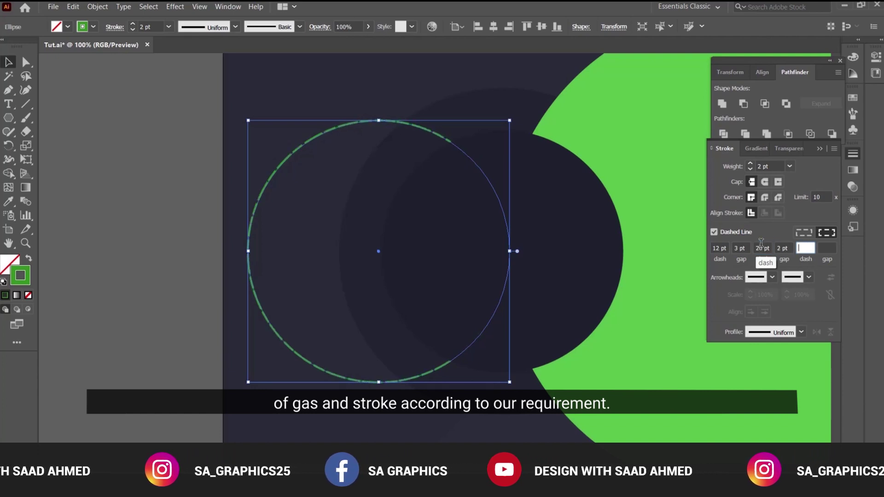
click(208, 229)
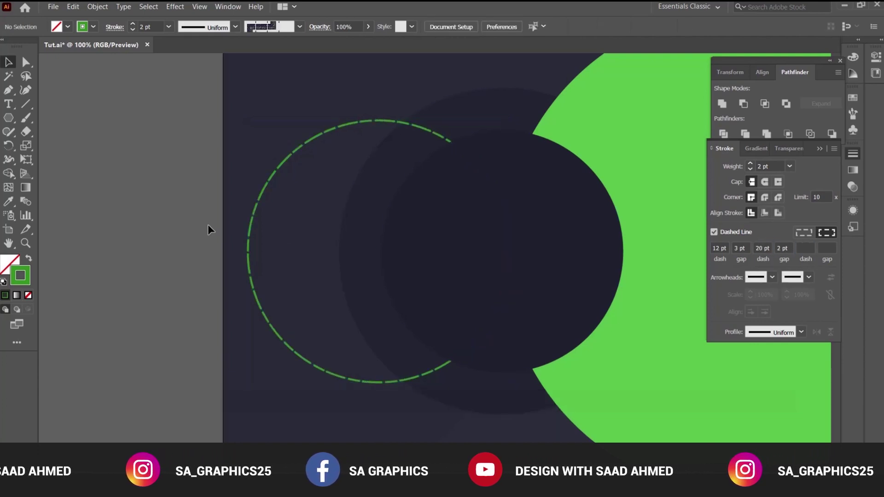
- Widen the dashed circle's spacing by setting the first gap to 6 pt and the second gap to 3 pt
click(271, 183)
double_click(736, 246)
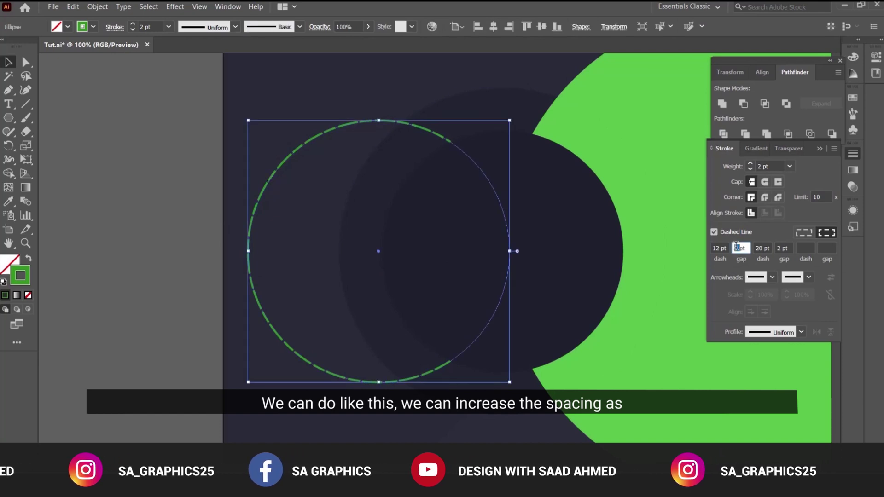
text(6)
key(Tab)
key(Tab)
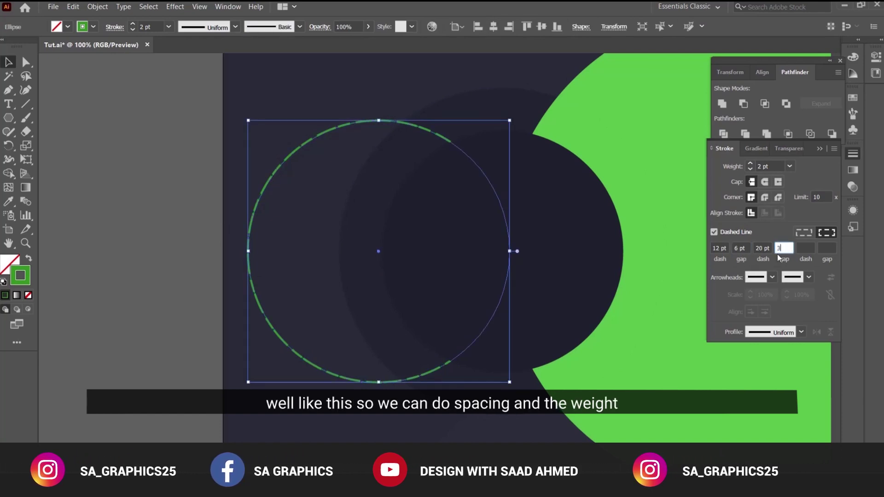
key(Tab)
click(180, 239)
ctrl+alt+click(569, 322)
ctrl+alt+click(569, 322)
ctrl+alt+click(498, 270)
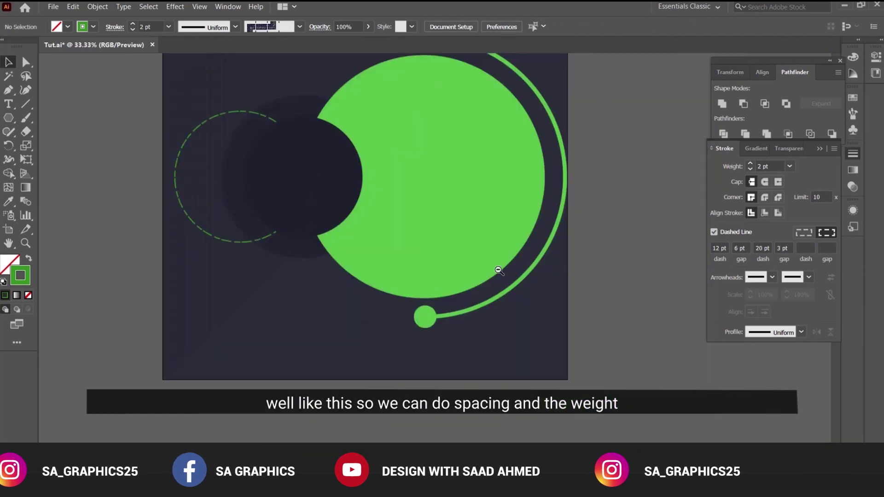
alt+click(498, 270)
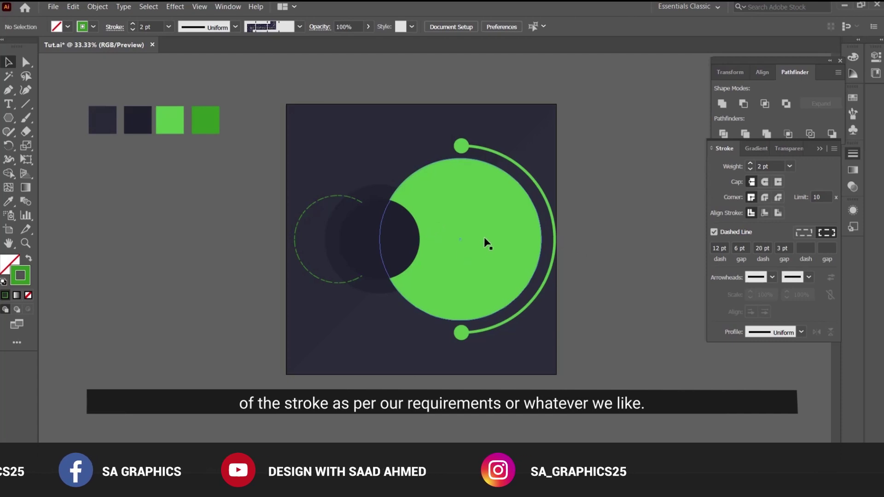
scroll(338, 195, up, 1)
click(332, 202)
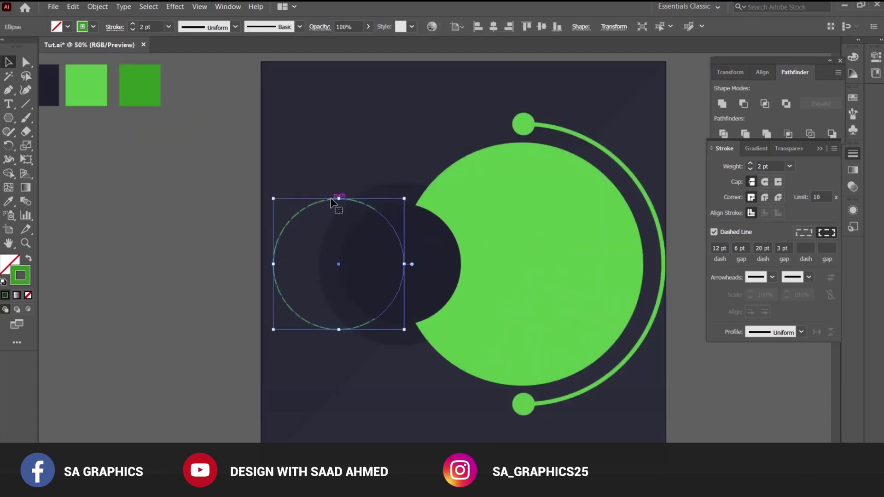
click(266, 244)
scroll(448, 300, down, 1)
scroll(592, 211, down, 1)
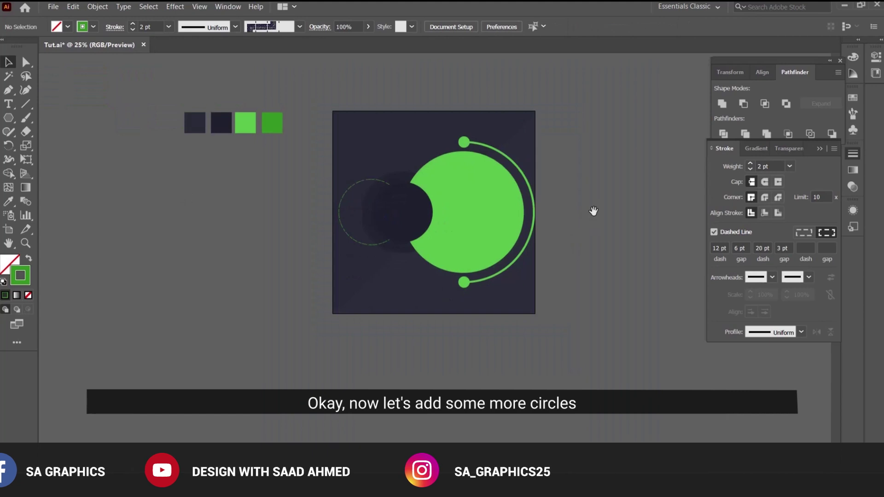
- Draw a small circle with the Ellipse tool near the artboard's upper-right corner
drag(10, 120, 53, 144)
scroll(544, 261, up, 1)
scroll(544, 261, up, 3)
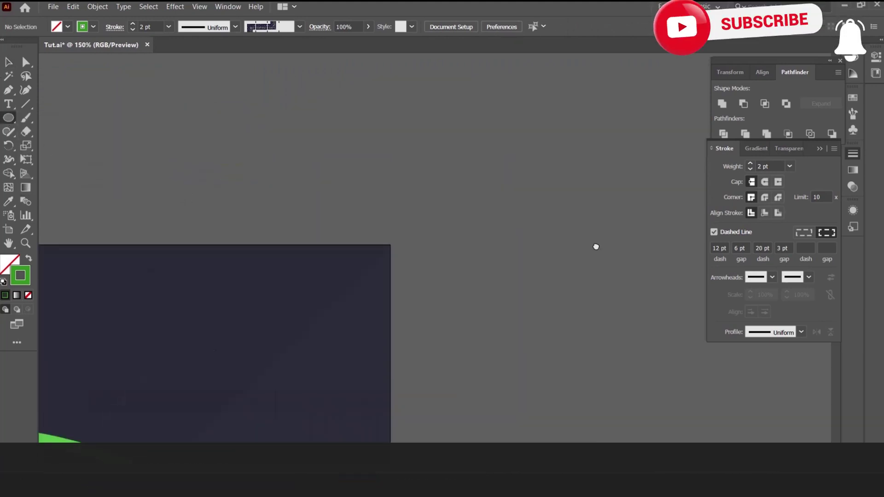
drag(504, 240, 510, 250)
key(v)
click(470, 147)
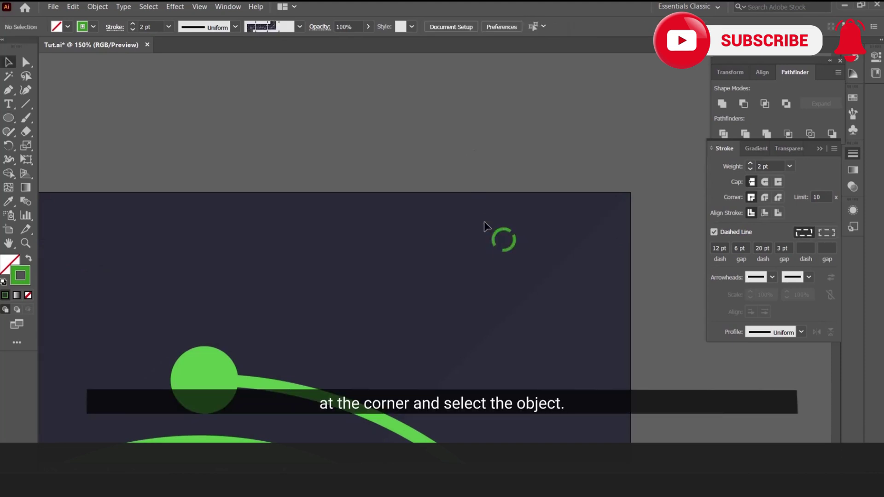
- Fill the small corner circle with white and remove its stroke
click(507, 232)
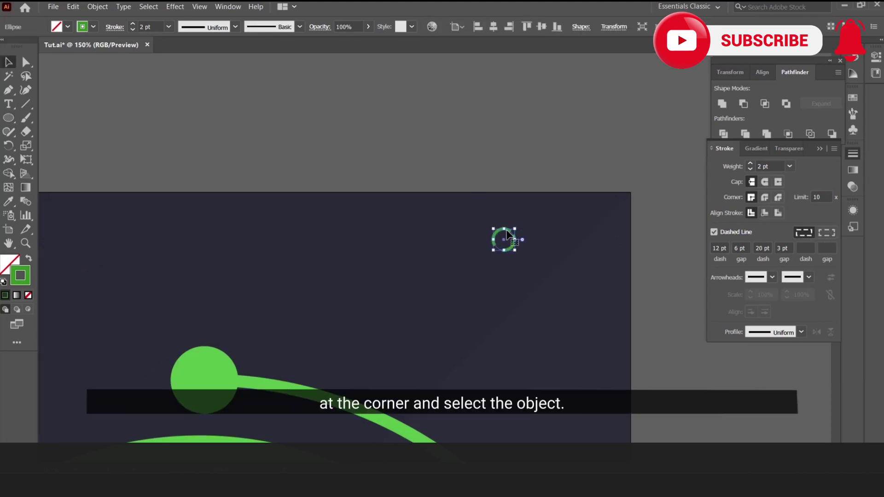
click(67, 26)
click(20, 47)
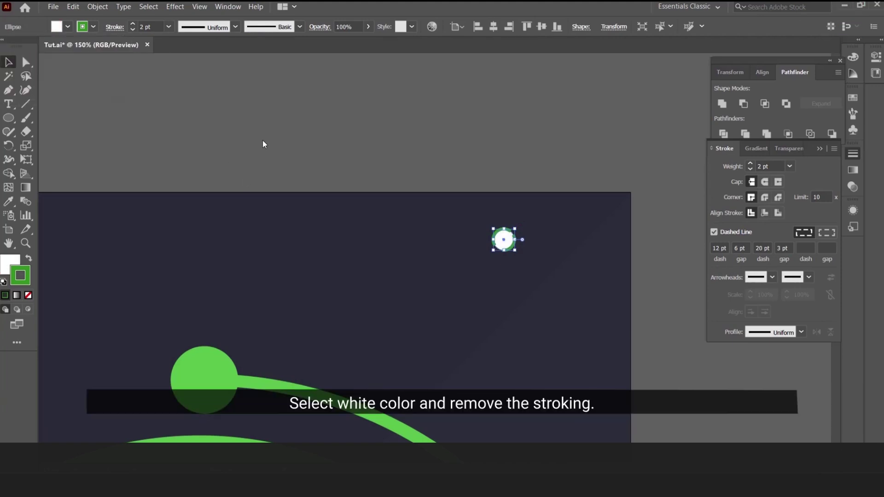
click(28, 295)
click(472, 178)
drag(477, 156, 410, 115)
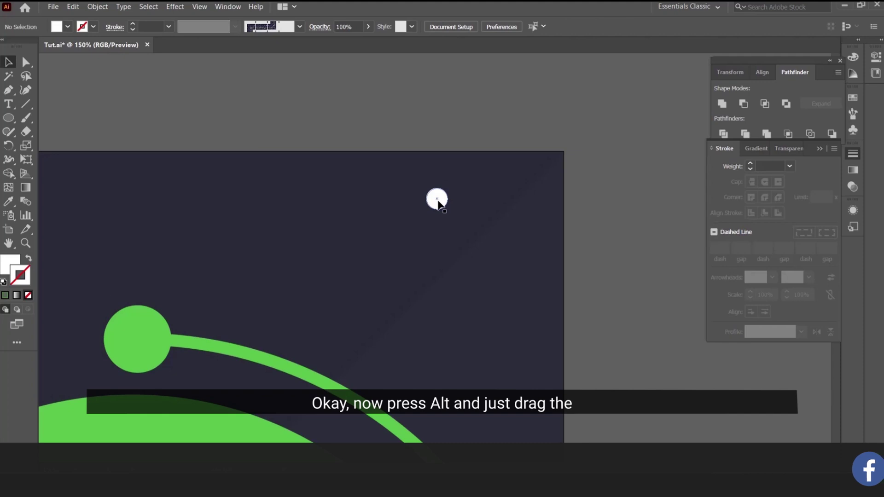
- Duplicate the white circle rightward twice at equal spacing, forming a row of three, and group the row
drag(438, 201, 470, 203)
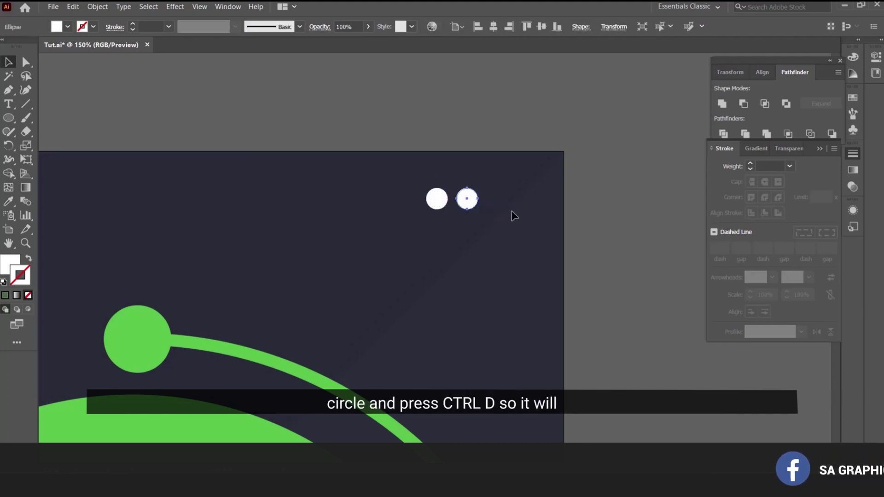
key(ctrl+d)
drag(564, 213, 397, 170)
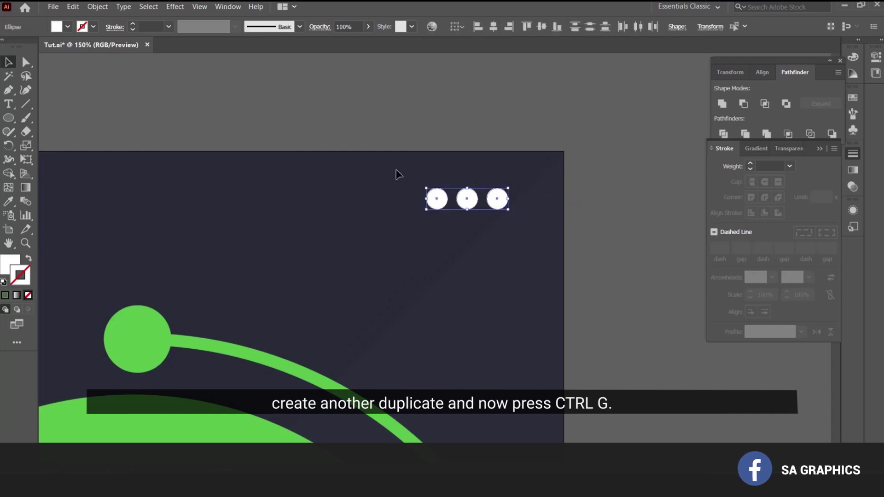
key(ctrl+g)
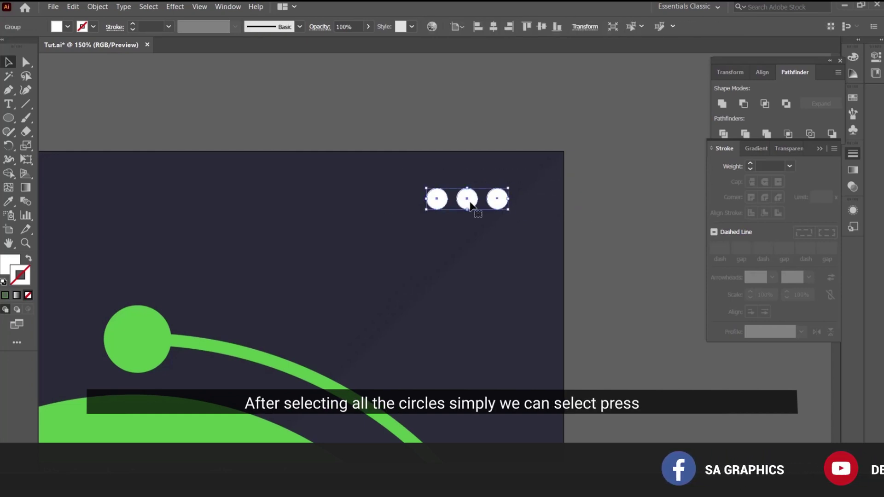
- Copy the three-dot group straight down to the artboard's lower-right corner
scroll(493, 242, down, 4)
drag(448, 312, 439, 220)
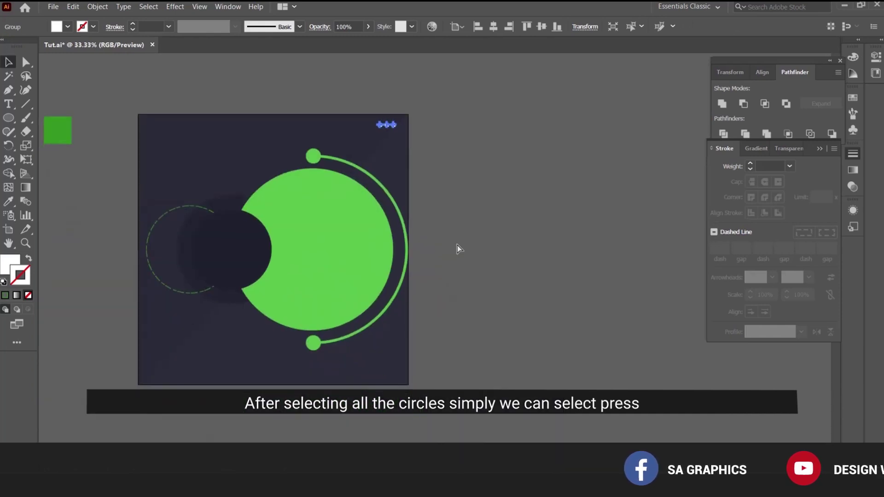
click(458, 249)
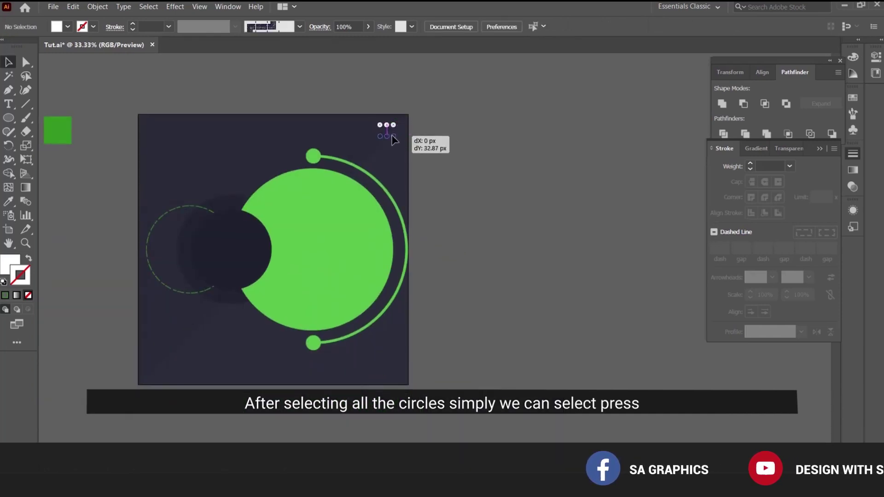
drag(394, 128, 398, 376)
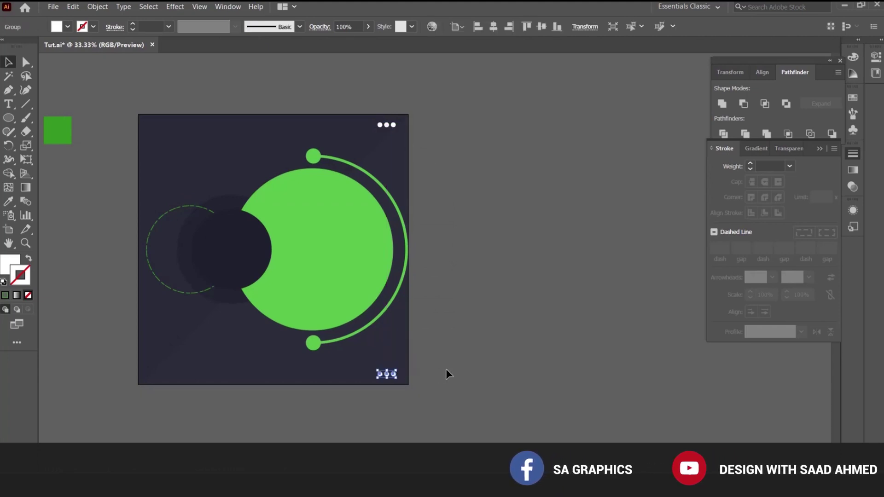
click(432, 365)
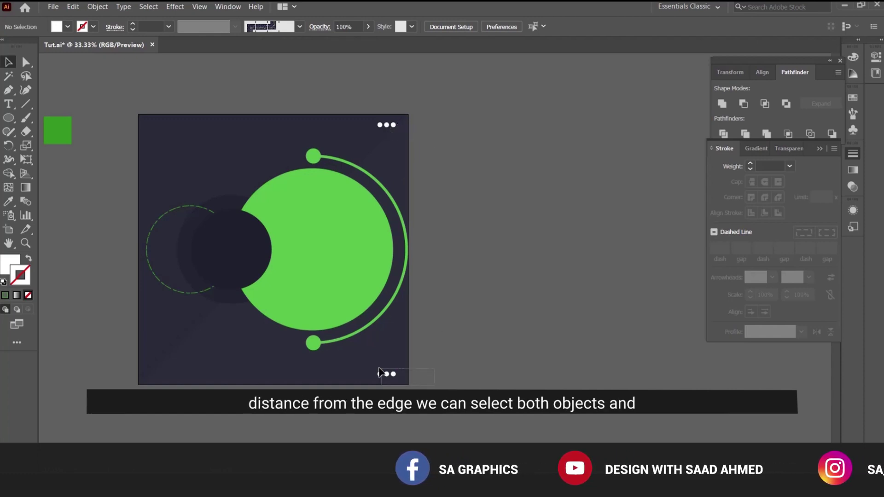
- Group the upper and lower dot rows and vertically centre them on the artboard
drag(379, 372, 379, 370)
drag(409, 134, 362, 112)
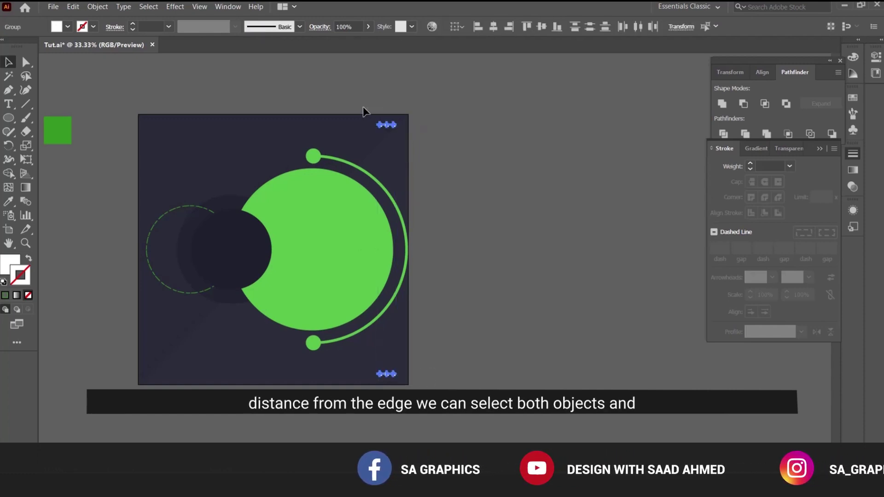
click(541, 26)
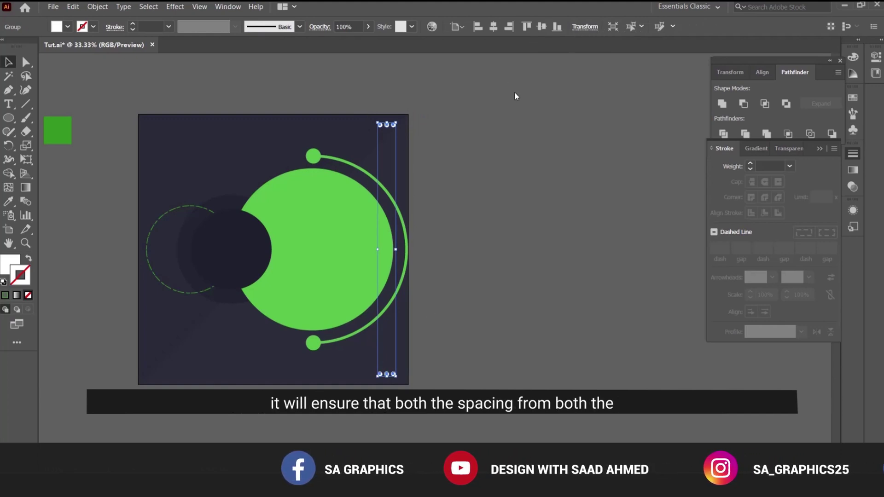
- Shift the grouped dot rows slightly right, closer to the artboard's right edge
ctrl+click(424, 212)
ctrl+click(423, 200)
ctrl+click(422, 199)
drag(385, 237, 405, 237)
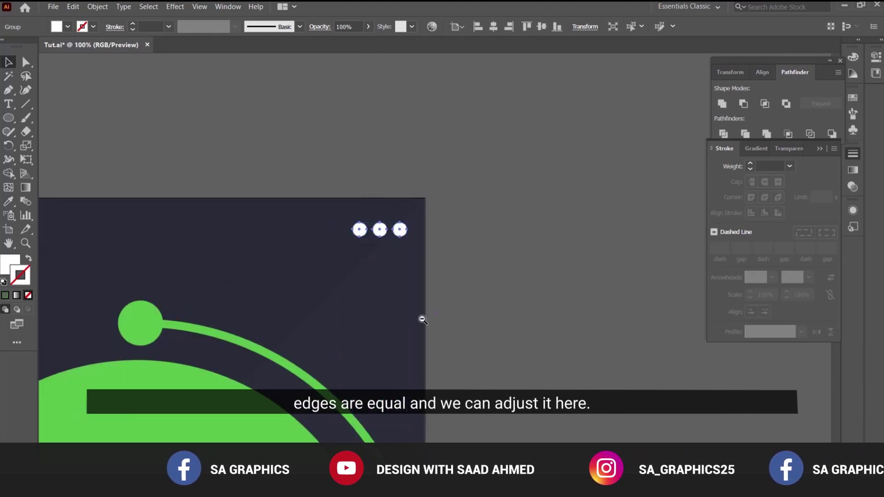
scroll(423, 318, down, 3)
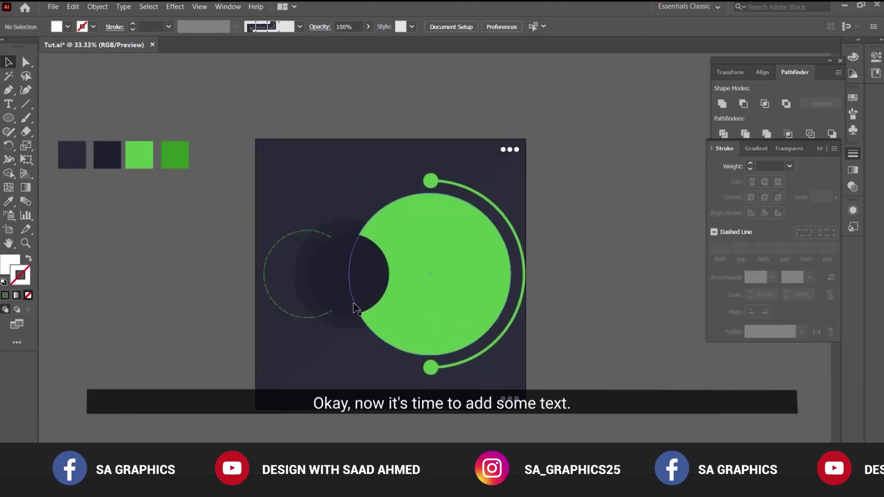
- Draw a wide pill-shaped button with the Rounded Rectangle tool in the artboard's lower-left area
click(6, 118)
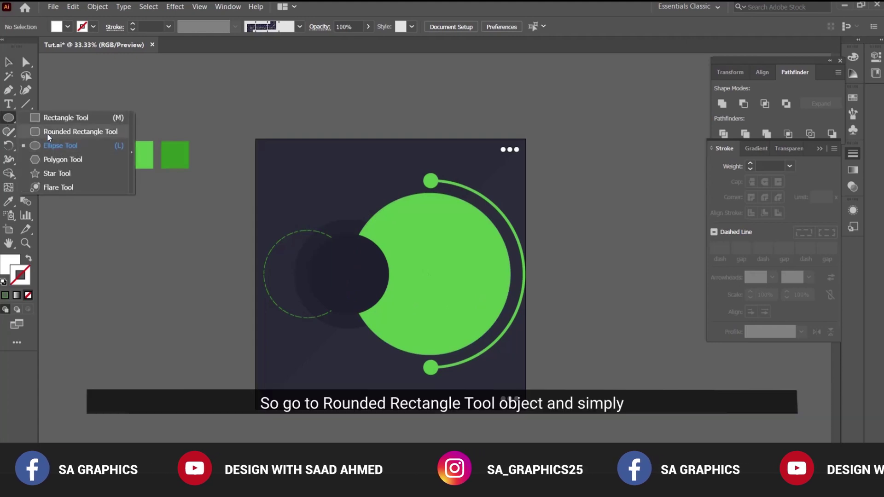
click(57, 131)
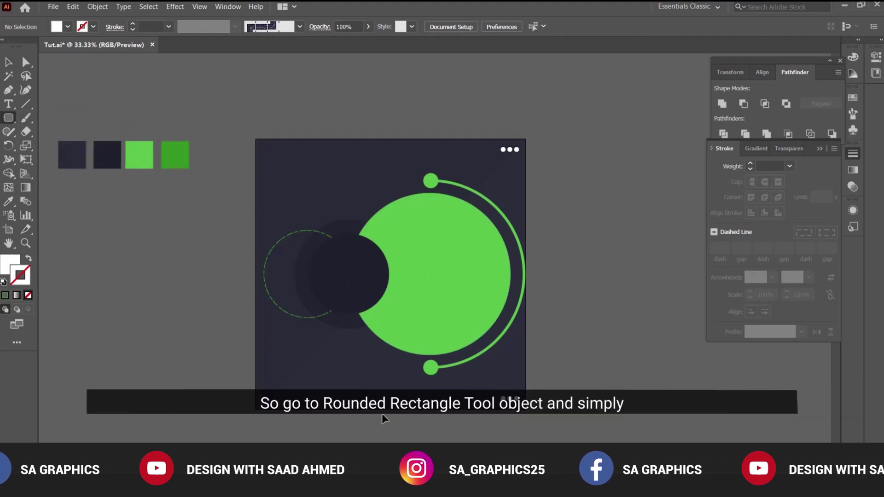
ctrl+click(386, 362)
ctrl+click(328, 293)
drag(349, 231, 469, 301)
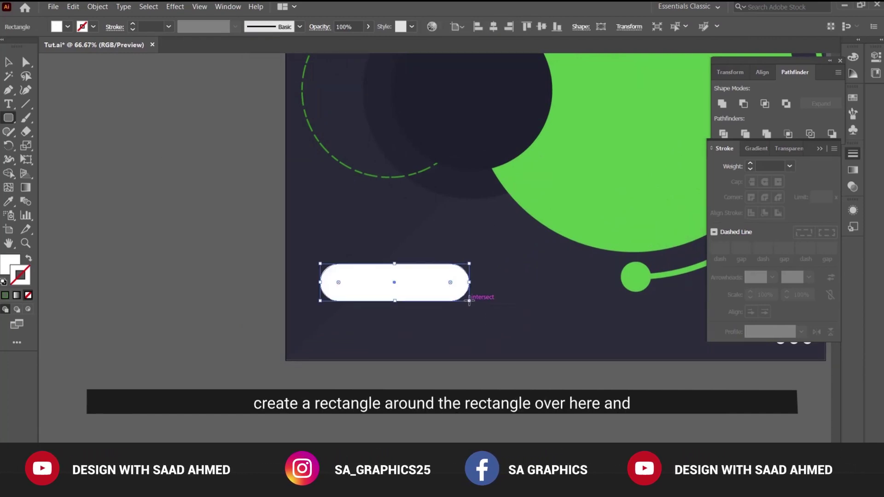
- Sample the large circle's light green onto the rounded rectangle and move the rectangle slightly upward
key(i)
drag(549, 184, 546, 240)
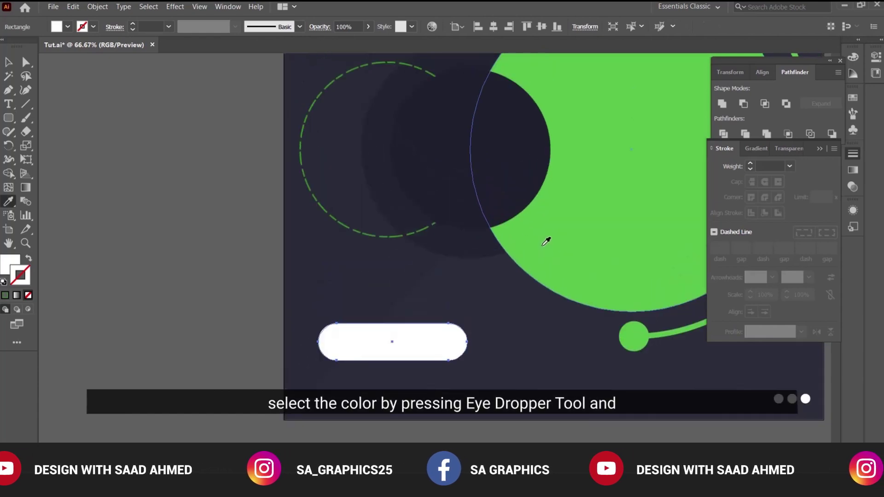
click(587, 273)
key(v)
drag(410, 348, 417, 312)
click(228, 314)
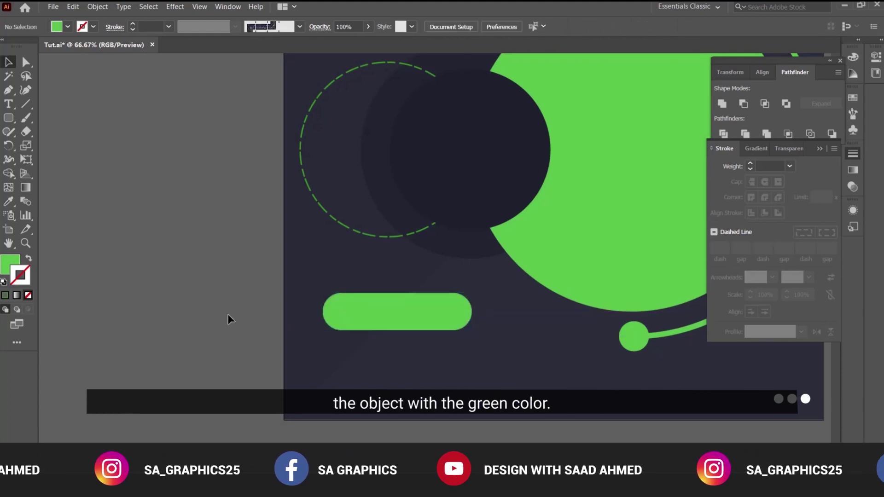
- Add a text box reading "BUY NOW" below the green button, in Roboto Bold and centre-aligned
drag(8, 103, 46, 103)
drag(216, 346, 365, 382)
text(BUY NOW)
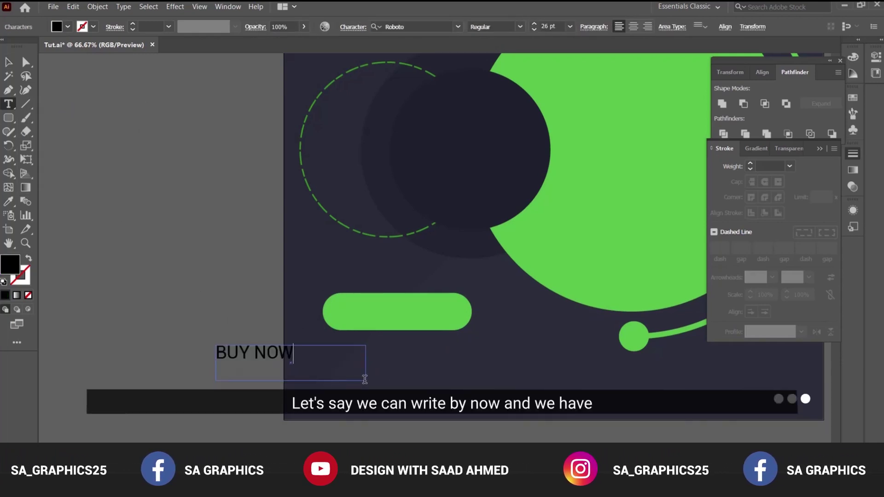
key(ctrl+a)
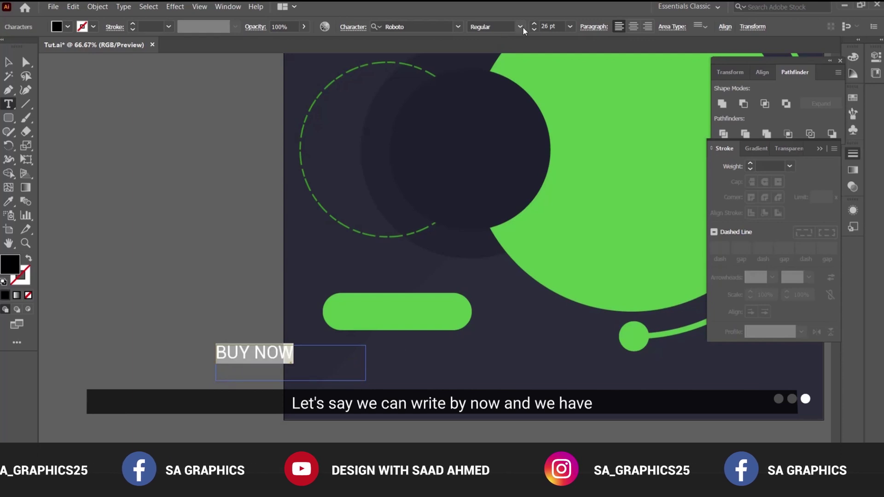
click(521, 27)
click(489, 219)
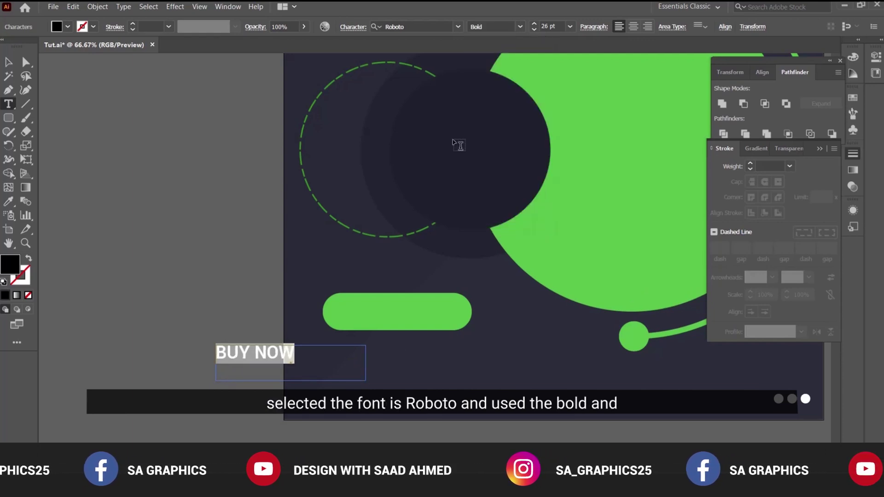
click(634, 26)
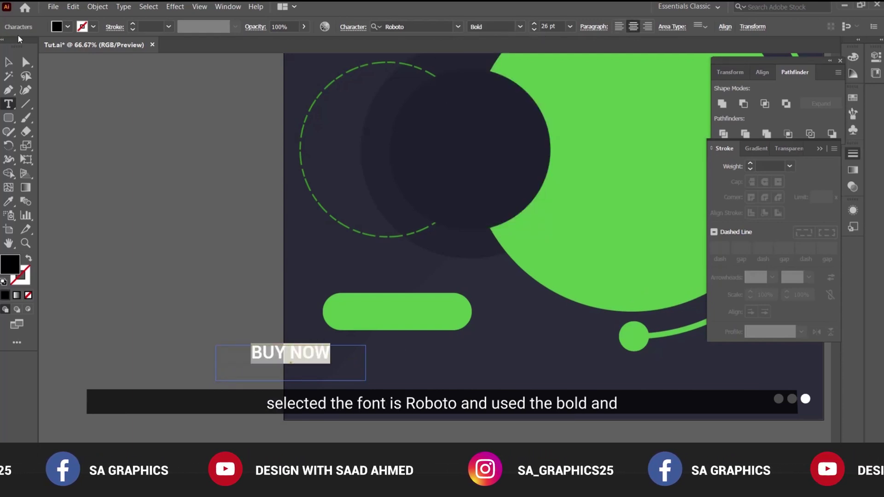
- Move the "BUY NOW" text onto the middle of the green button
click(8, 62)
drag(303, 352, 421, 281)
key(ctrl+equal)
click(447, 314)
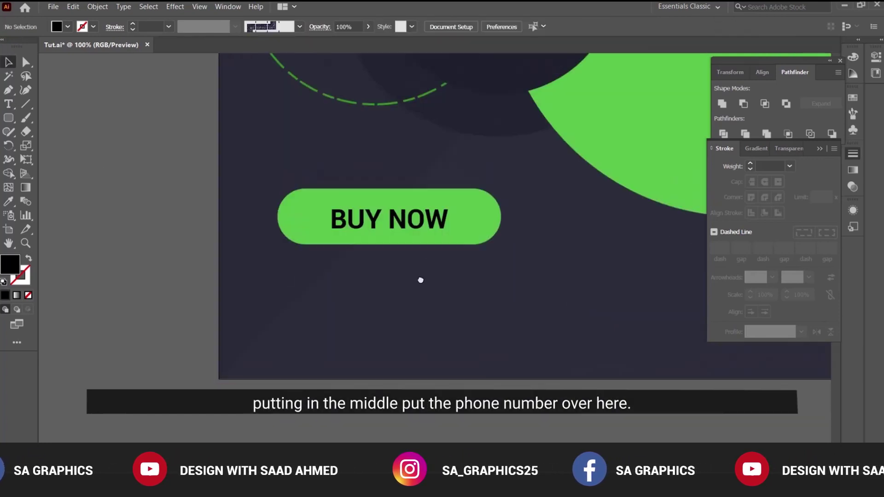
- Place a copy of the "BUY NOW" text inside the inner dark circle and centre it horizontally on the circle
key(ctrl+minus)
drag(470, 168, 388, 192)
key(ctrl+equal)
shift+click(374, 170)
click(374, 170)
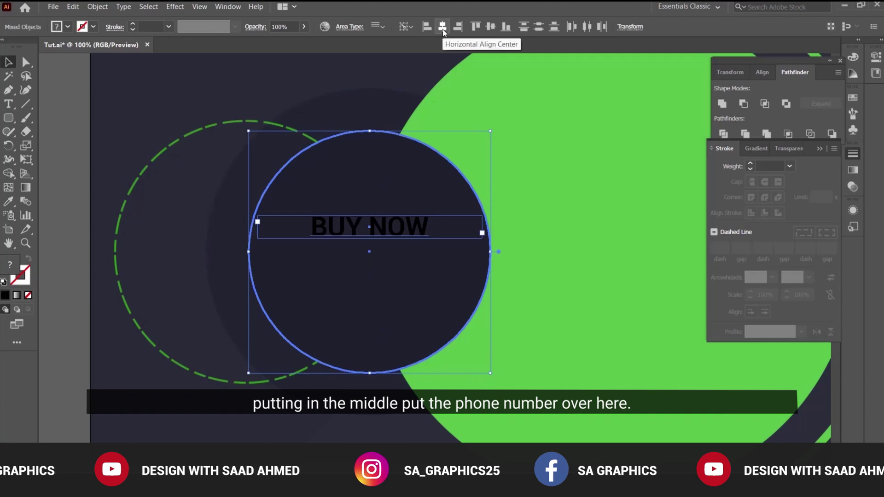
click(382, 228)
- Make the copied text frame taller, enlarge its type and replace the wording with "35%"
drag(369, 239, 369, 281)
click(534, 23)
double_click(417, 238)
key(ctrl+a)
text(35%)
key(ctrl+a)
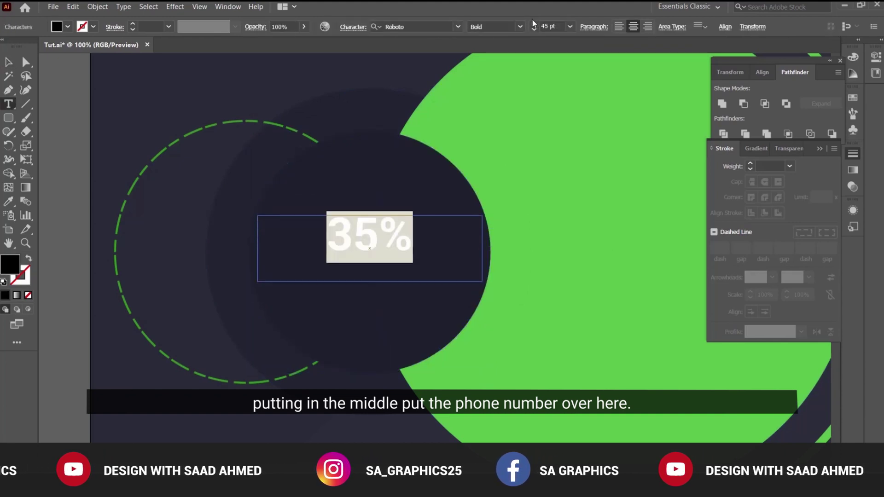
- Enlarge the "35%" text to 81 pt and fill it with white
key(ctrl+shift+period)
key(ctrl+shift+period)
key(ctrl+shift+period)
key(ctrl+shift+period)
key(ctrl+shift+period)
key(ctrl+shift+period)
key(Escape)
key(ctrl+shift+period)
key(ctrl+shift+period)
key(ctrl+shift+period)
key(ctrl+shift+period)
key(ctrl+shift+period)
key(ctrl+shift+period)
key(ctrl+shift+period)
key(ctrl+shift+period)
key(ctrl+shift+period)
key(ctrl+shift+period)
key(ctrl+shift+period)
key(ctrl+shift+period)
click(67, 27)
click(21, 52)
click(357, 253)
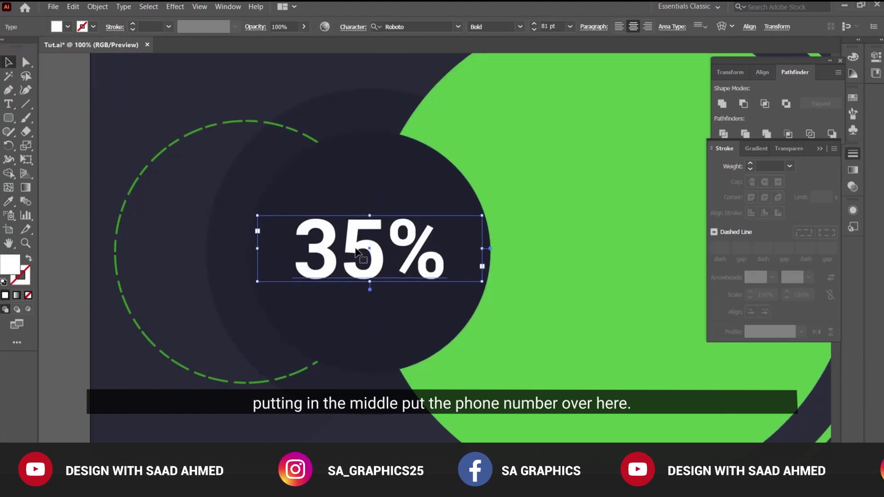
- Place a green text copy below "35%" in the dark circle and change its wording to "DISCOUNT"
drag(389, 320, 424, 245)
drag(294, 422, 417, 233)
click(456, 290)
scroll(479, 289, up, 1)
triple_click(385, 205)
text(DISCOUNT)
key(ctrl+a)
- Set "DISCOUNT" in Roboto Regular, reduce its size, and select it together with "35%"
click(520, 26)
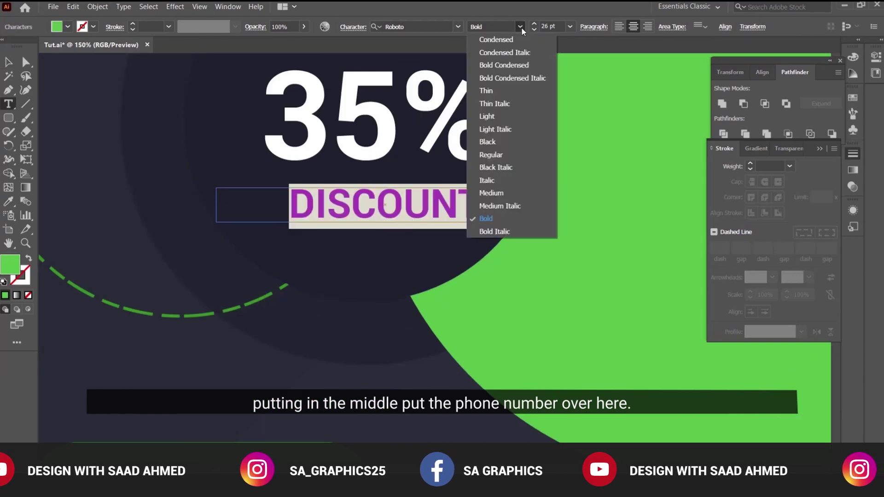
click(491, 155)
key(Escape)
double_click(534, 30)
shift+click(491, 184)
click(389, 27)
scroll(531, 297, down, 2)
shift+click(523, 240)
shift+click(460, 225)
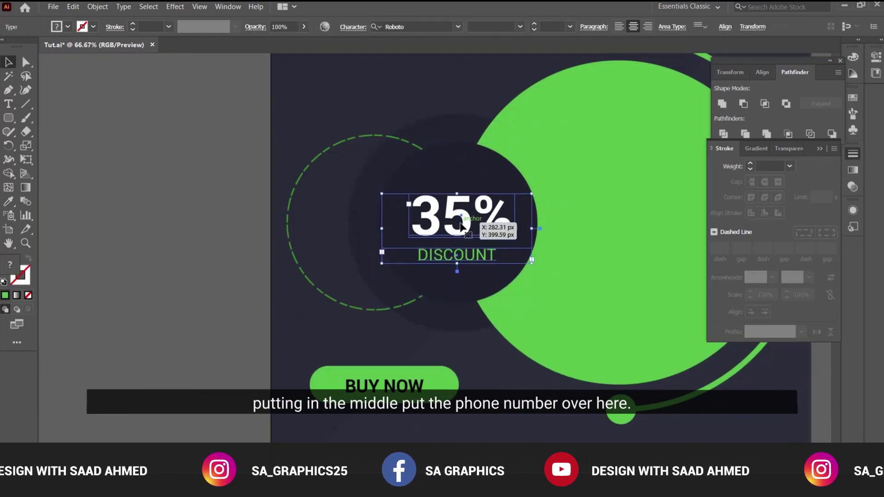
- Place a left-aligned copy of the "35%" text in the artboard's upper-left area and colour it light green
click(346, 221)
scroll(346, 221, down, 3)
scroll(328, 92, up, 3)
key(i)
click(545, 290)
drag(454, 364, 498, 246)
key(v)
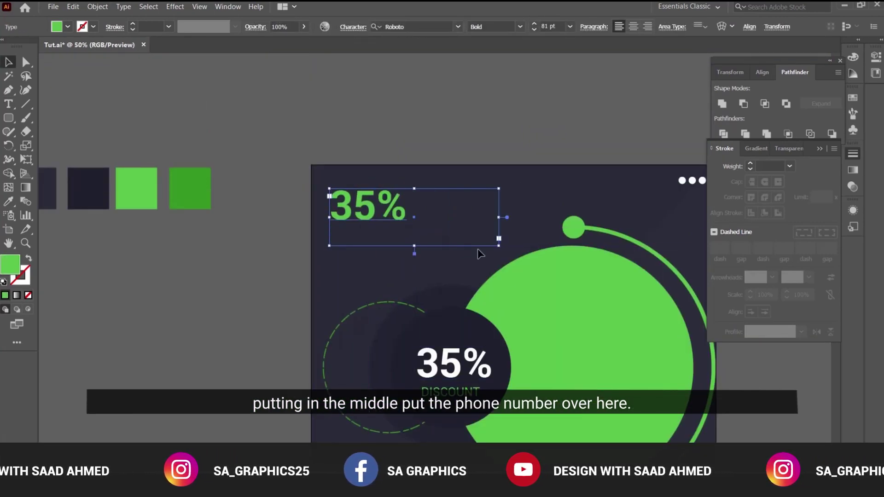
- Change the upper-left text to "MODERN" in Roboto Thin at 50 pt and shorten its frame to fit
triple_click(361, 206)
text(MODERN)
key(ctrl+a)
click(520, 27)
click(489, 90)
shift+click(533, 29)
key(Escape)
drag(414, 245, 416, 211)
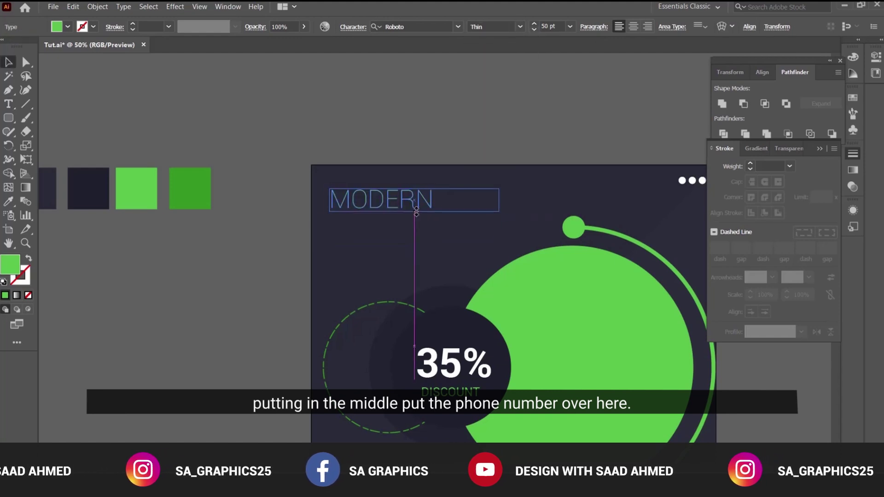
- Duplicate the "MODERN" text directly below and change the copy to "APARTMENTS"
scroll(344, 230, up, 2)
drag(414, 164, 415, 221)
triple_click(414, 221)
text(APARTMENTS)
- Set "APARTMENTS" in Roboto Black at 53 pt
key(ctrl+a)
click(520, 26)
click(489, 217)
triple_click(534, 23)
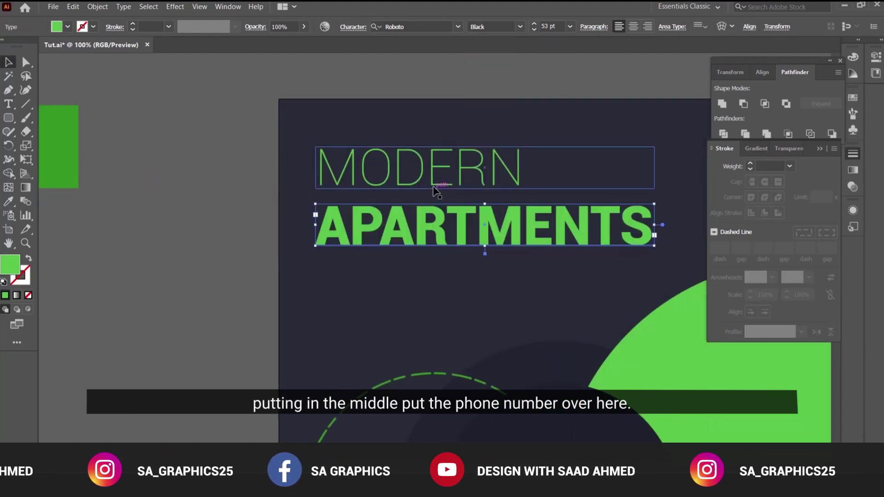
- Reduce the "MODERN" text slightly and move it down closer to "APARTMENTS"
click(434, 187)
triple_click(533, 29)
drag(371, 181, 371, 190)
click(481, 263)
ctrl+alt+click(481, 262)
ctrl+alt+double_click(482, 262)
drag(323, 216, 367, 254)
click(425, 271)
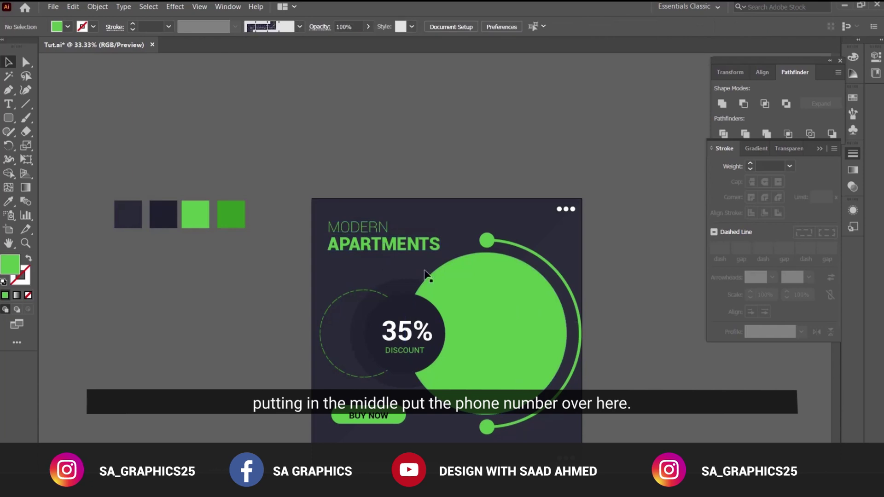
- Duplicate the "BUY NOW" text directly below the button and set the copy in white Roboto Regular
ctrl+click(416, 387)
ctrl+click(403, 344)
drag(387, 194, 387, 300)
click(68, 27)
click(22, 43)
click(520, 27)
click(489, 142)
- Replace the duplicated text with the sample phone number, left-align it and move it a little to the right
triple_click(395, 295)
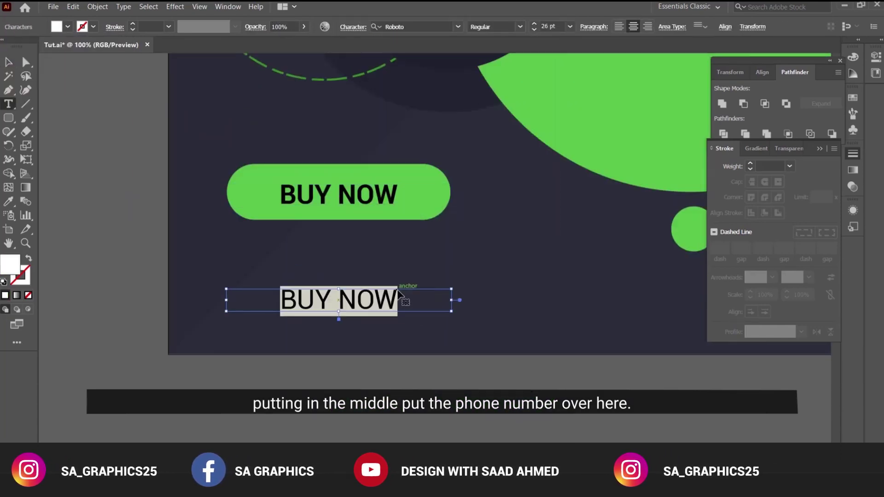
text(+123 456 789)
key(ctrl+a)
click(618, 26)
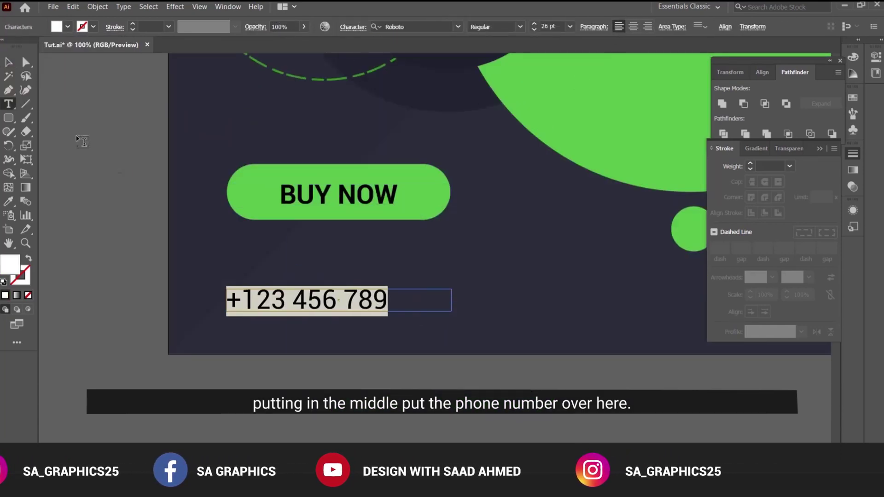
click(4, 65)
drag(306, 307, 355, 308)
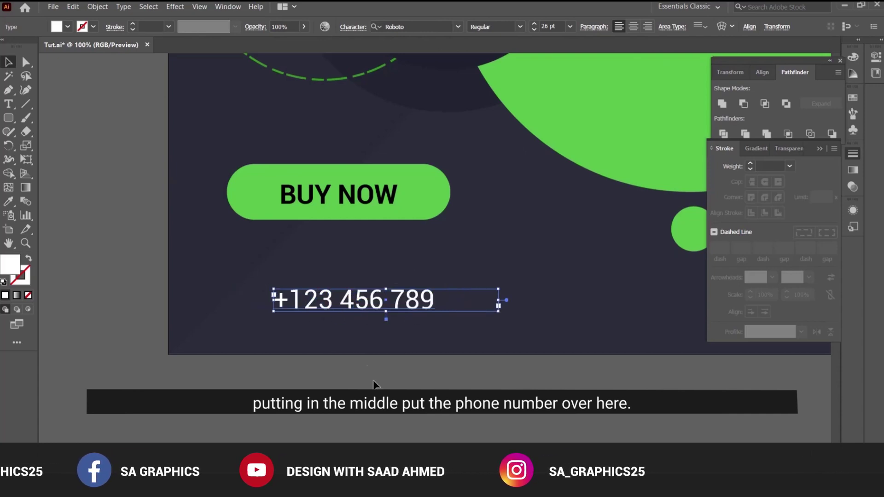
- Nudge the phone number text slightly left beneath the BUY NOW button
click(376, 385)
key(ctrl+minus)
key(ctrl+minus)
drag(426, 261, 391, 351)
key(ctrl+plus)
drag(346, 318, 405, 260)
key(ctrl+plus)
drag(454, 243, 447, 243)
click(461, 308)
key(ctrl+minus)
key(ctrl+minus)
drag(551, 201, 423, 329)
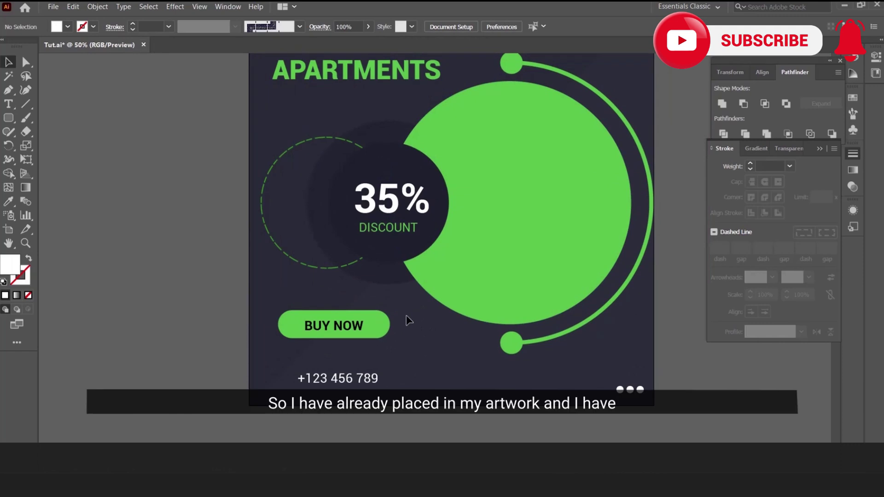
- Reveal the hidden building image and phone icon beside the artboard
drag(296, 283, 327, 281)
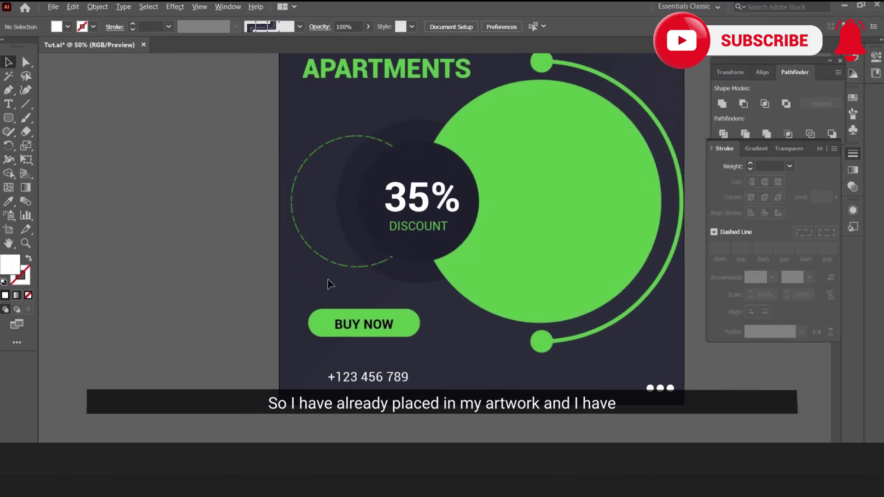
key(ctrl+alt+3)
click(264, 344)
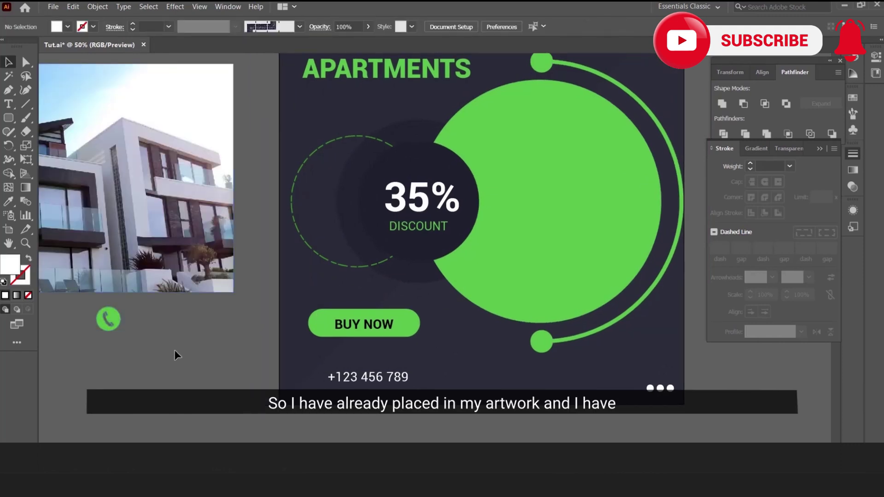
- Move the green phone icon onto the post, just left of the phone number
ctrl+click(219, 323)
drag(251, 327, 237, 317)
drag(274, 254, 535, 314)
key(ctrl+plus)
key(ctrl+plus)
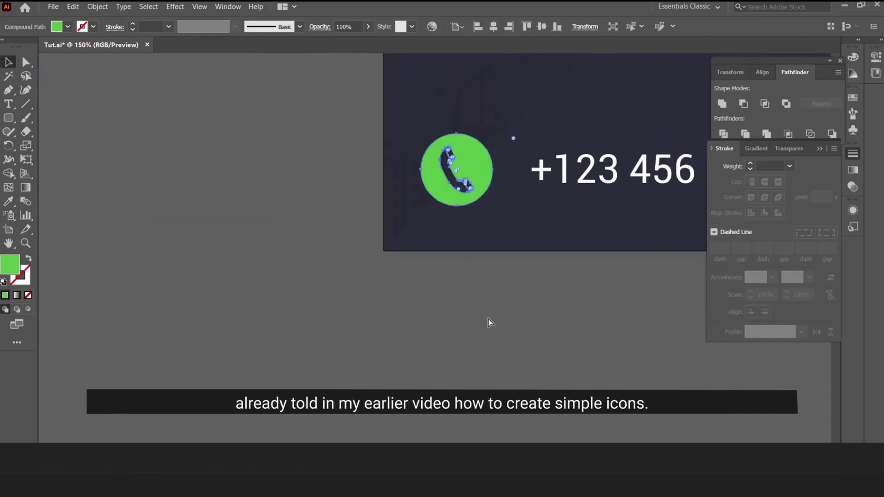
key(ctrl+plus)
key(ctrl+plus)
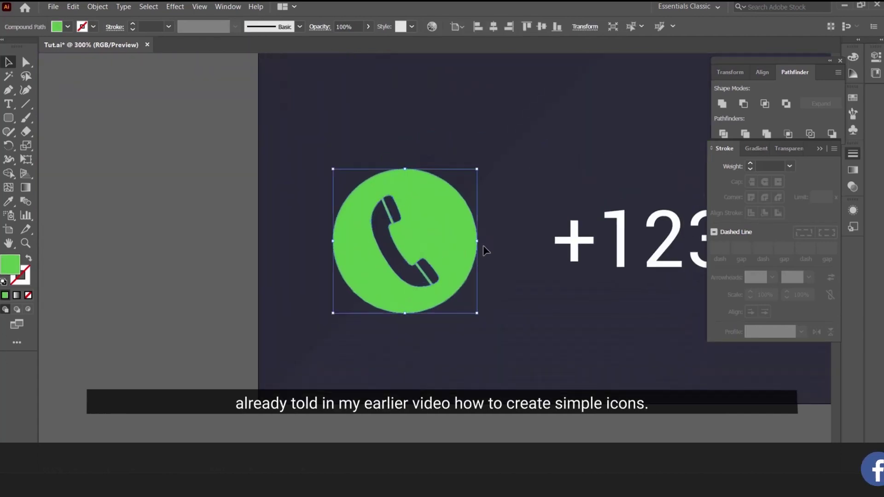
- Scale the phone icon down and position it close beside the phone number, vertically in line with it
mouse_move(479, 241)
mouse_down()
mouse_move(456, 244)
mouse_move(482, 241)
mouse_up()
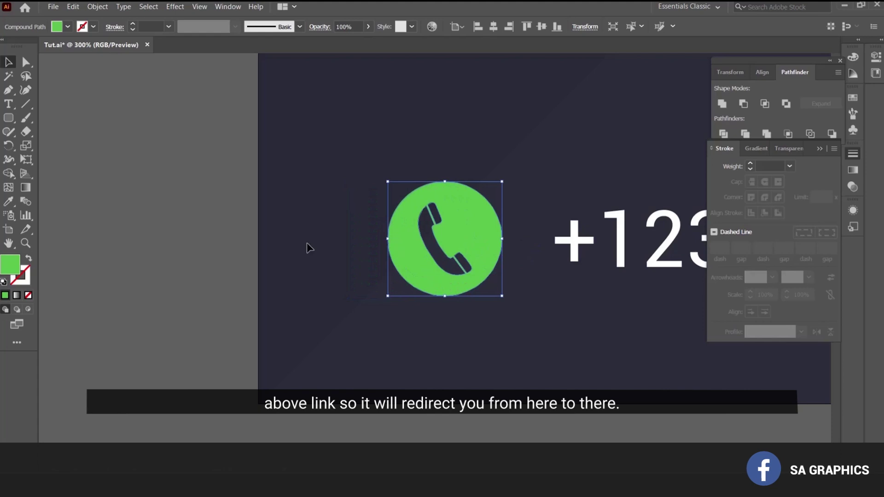
click(196, 240)
ctrl+alt+click(384, 265)
drag(462, 278, 357, 308)
click(391, 273)
drag(403, 272, 396, 271)
click(227, 325)
- Duplicate the large green circle straight down to the empty area below the artboard
key(ctrl+minus)
key(ctrl+minus)
key(ctrl+minus)
key(ctrl+minus)
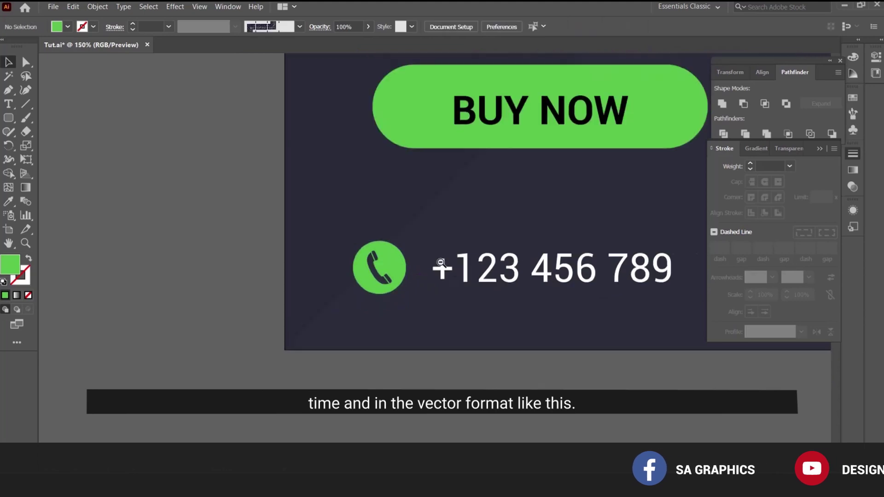
drag(492, 251, 349, 374)
click(494, 193)
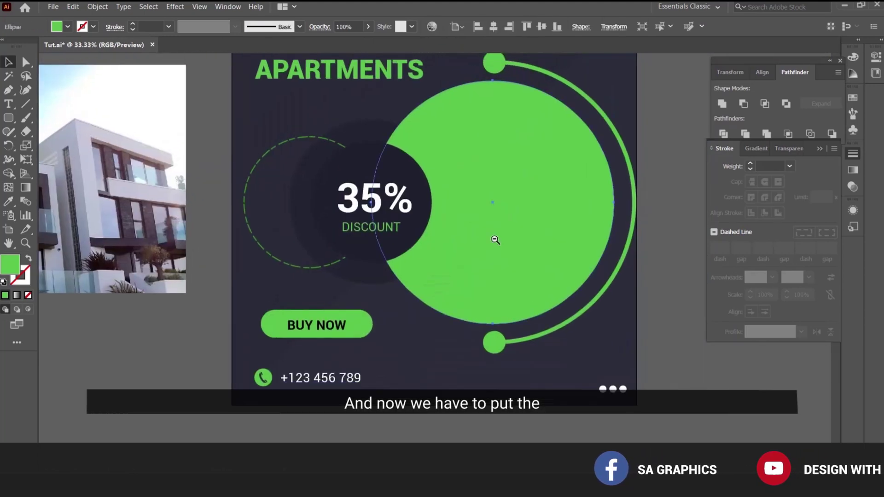
key(ctrl+minus)
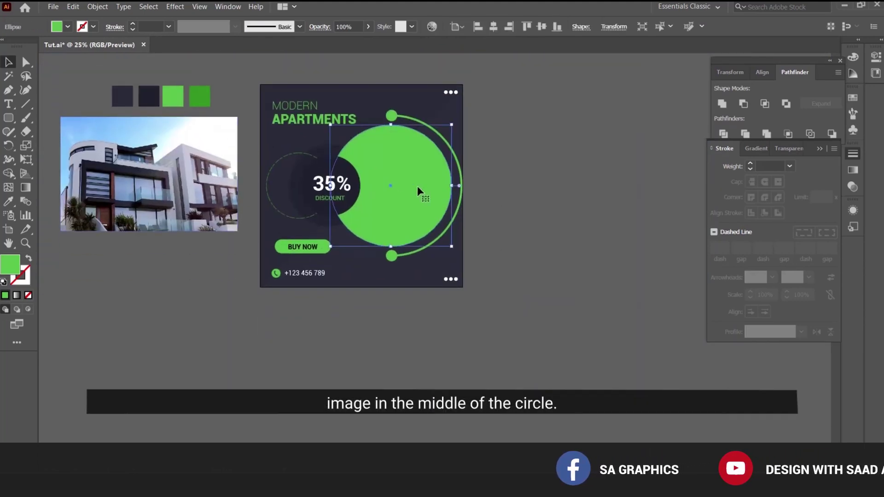
key(ctrl+shift+a)
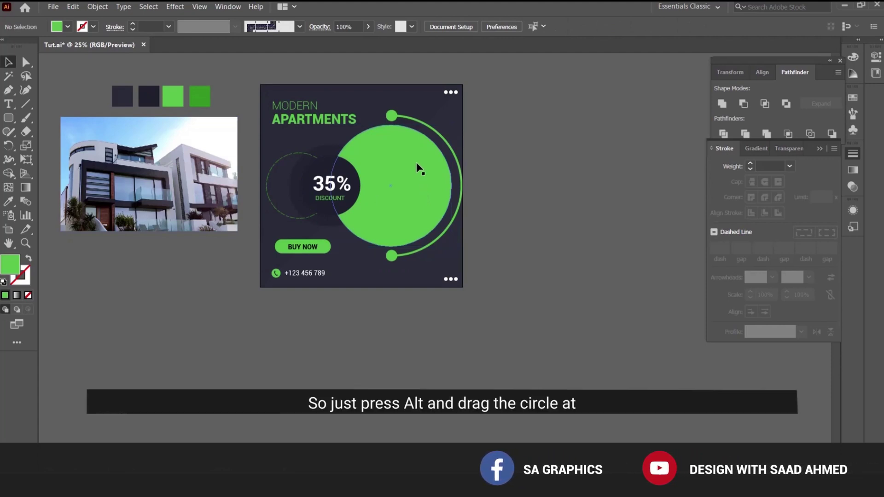
drag(417, 158, 418, 343)
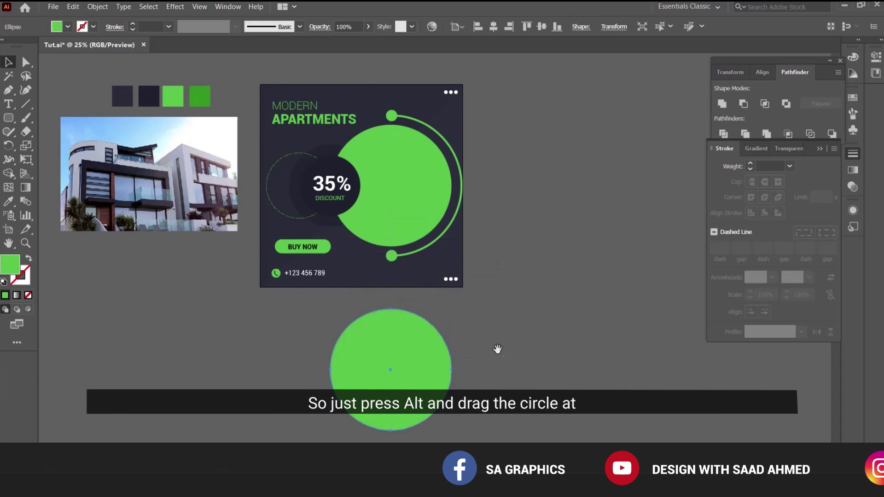
- Move the building image beside the duplicated circle and make a second copy of that circle below it
scroll(498, 330, down, 1)
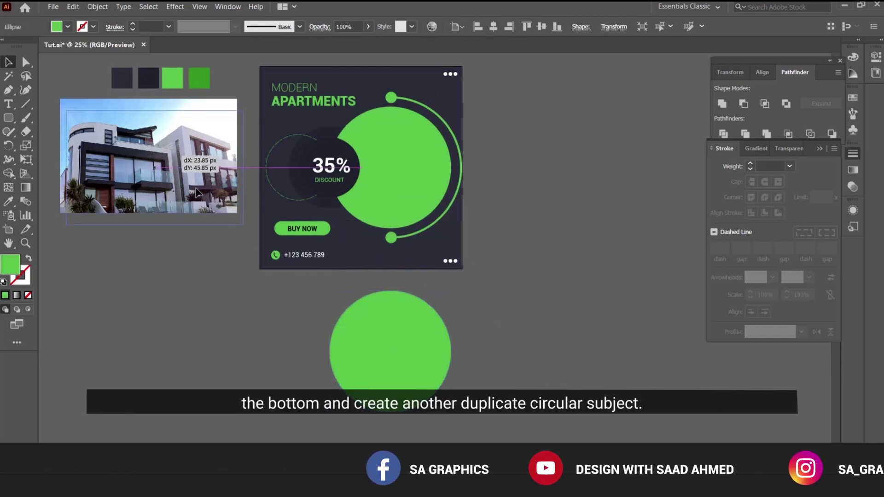
drag(177, 173, 288, 259)
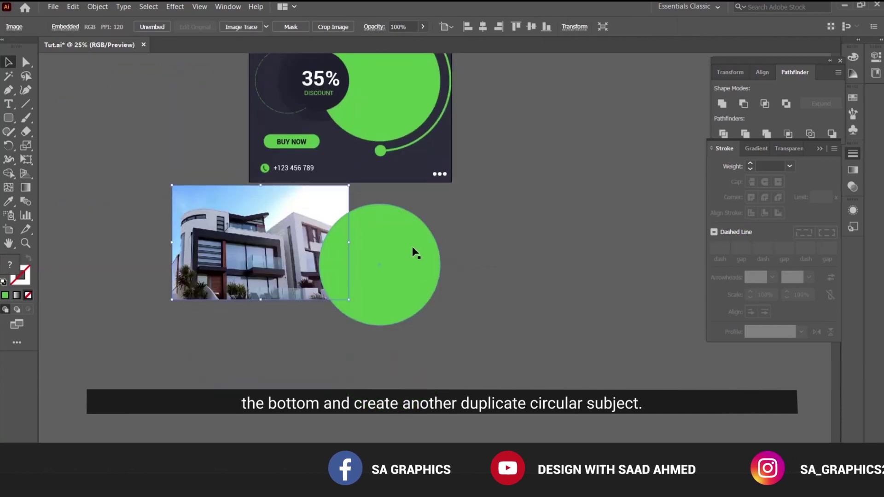
drag(412, 251, 407, 373)
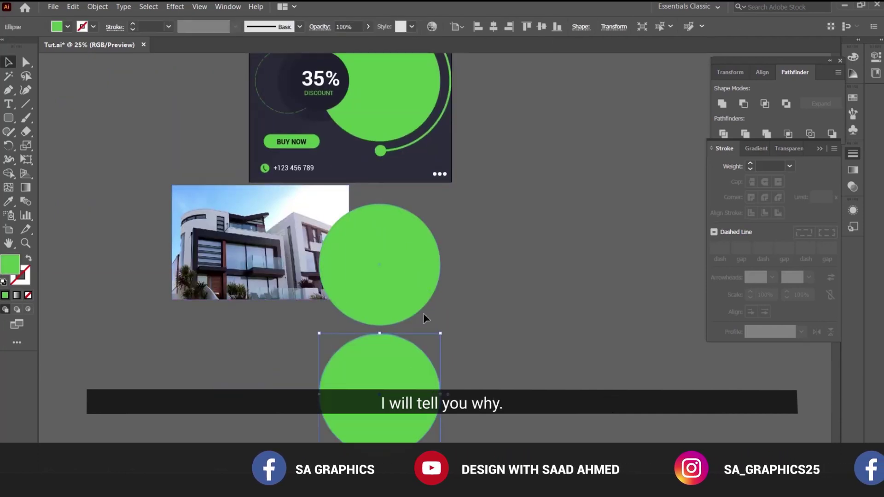
- Bring the building image to the front over the upper loose circle and reduce its opacity to 34%
key(ctrl+equal)
click(289, 220)
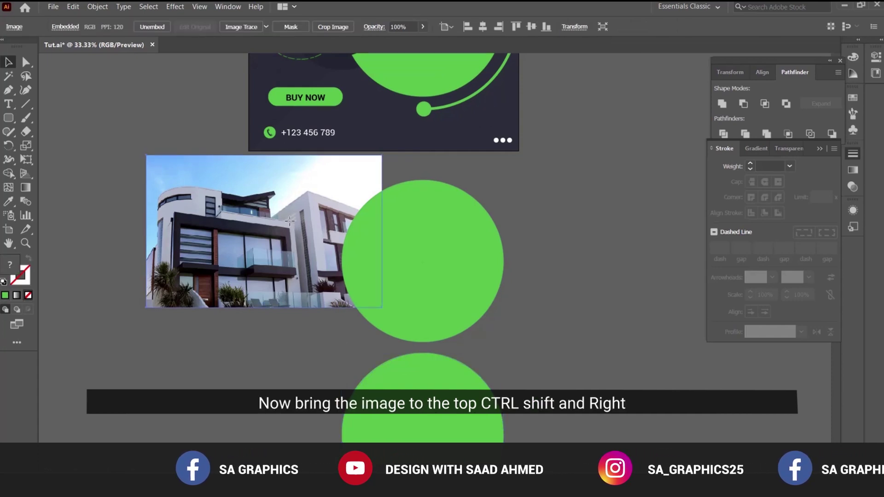
key(ctrl+shift+bracketright)
drag(289, 225, 442, 262)
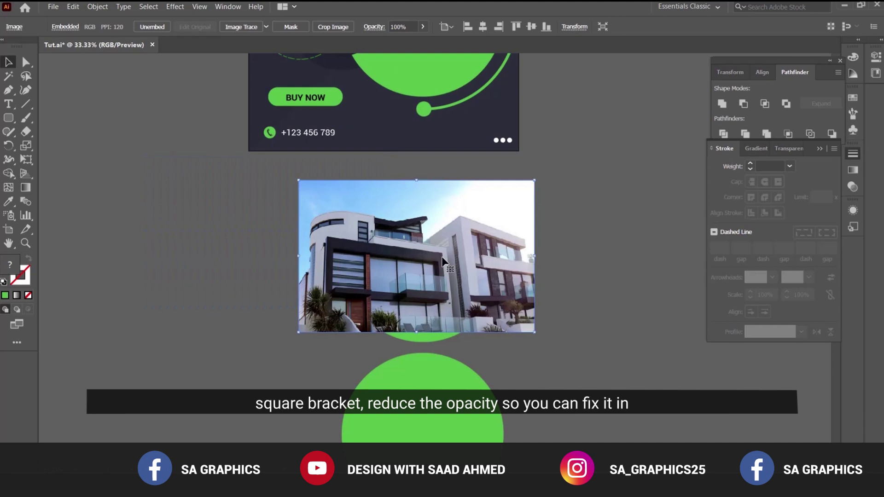
click(393, 40)
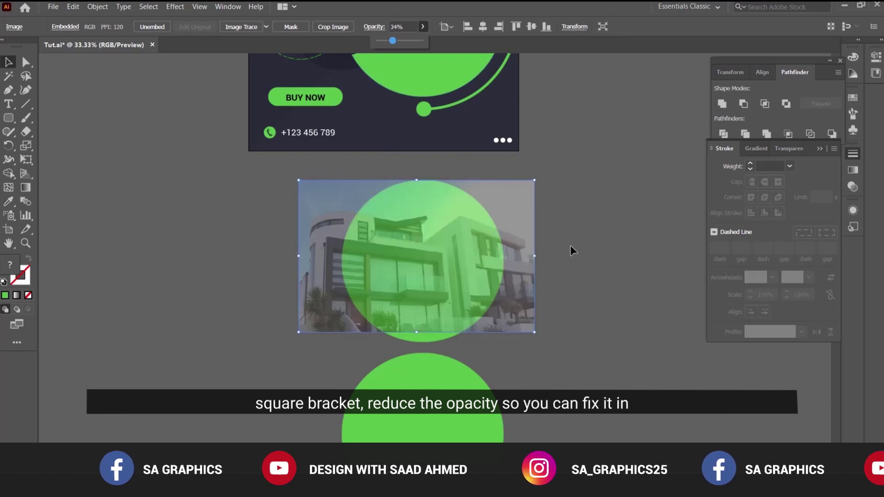
- Shift the building image right, then align it with the circle, vertically centred and with left edges flush
drag(516, 201, 545, 201)
click(590, 280)
drag(591, 282, 424, 346)
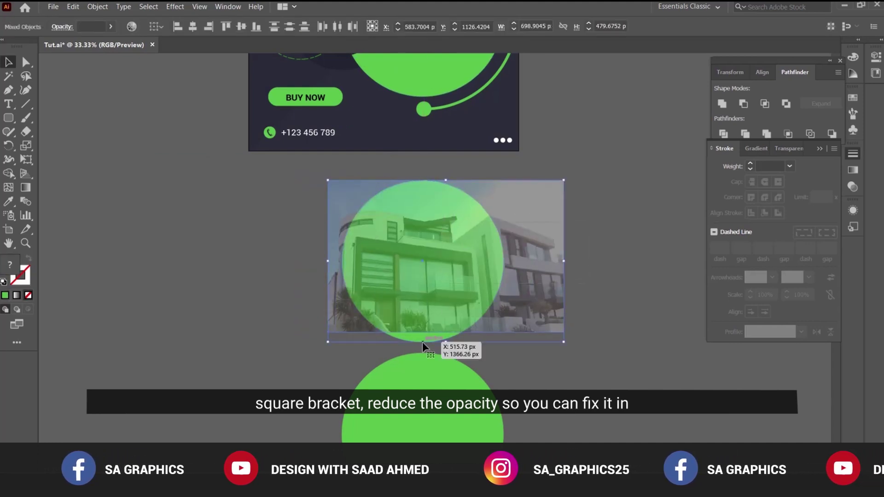
click(763, 73)
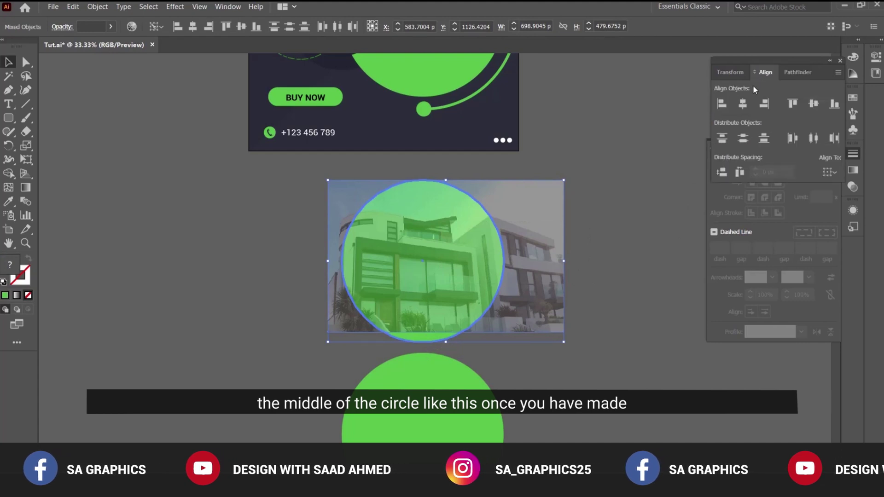
click(742, 104)
click(814, 104)
click(599, 204)
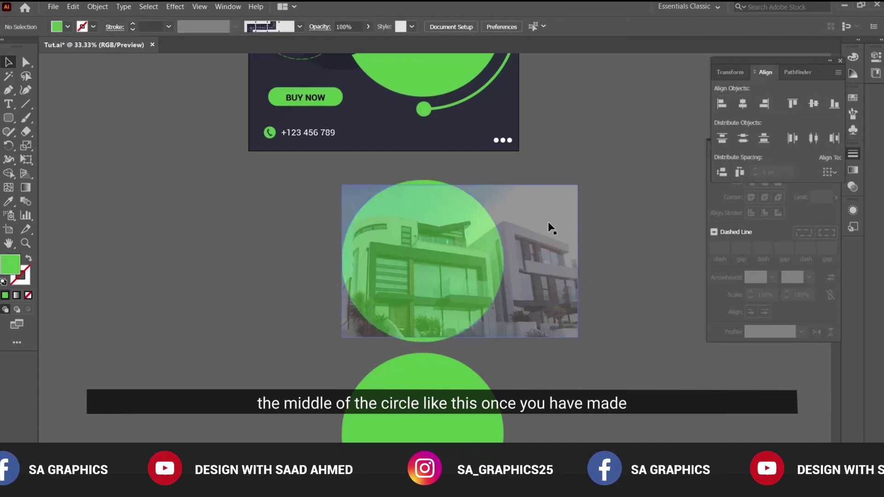
- Enlarge the building image slightly so it covers the full height of the circle
click(548, 221)
drag(579, 259, 598, 261)
click(638, 265)
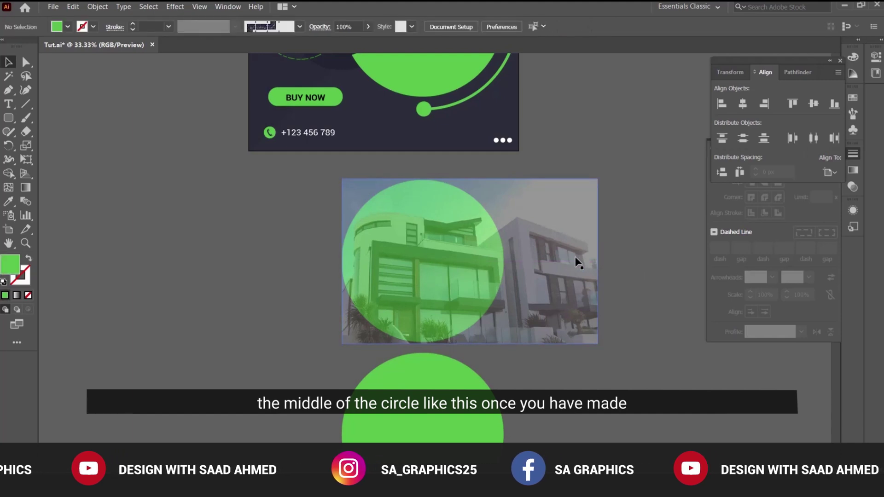
- Restore the building image's opacity to 100% and send it behind the green circle
click(575, 262)
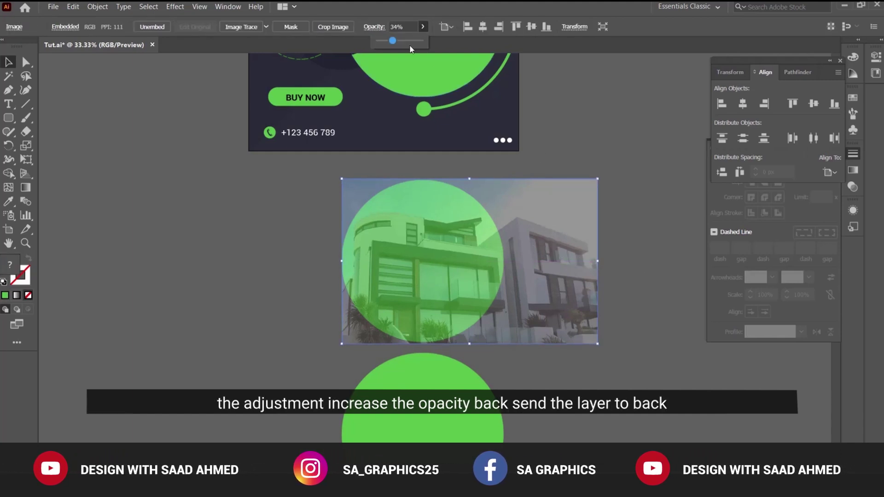
drag(448, 44, 450, 45)
click(607, 124)
click(582, 219)
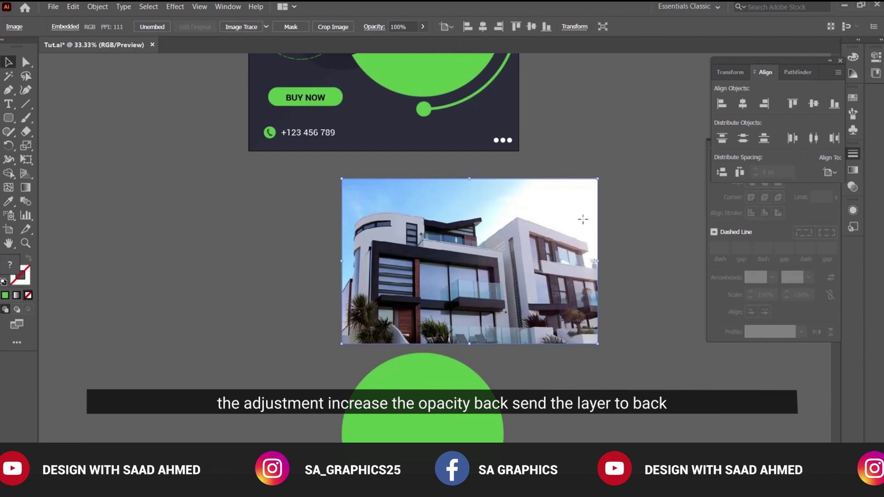
key(ctrl+shift+bracketleft)
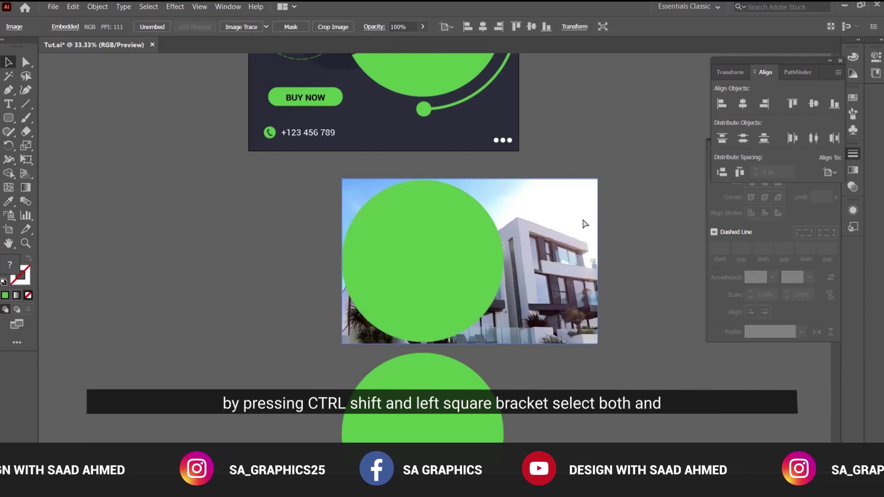
- Select the building image and the circle above it and make a clipping mask
click(622, 261)
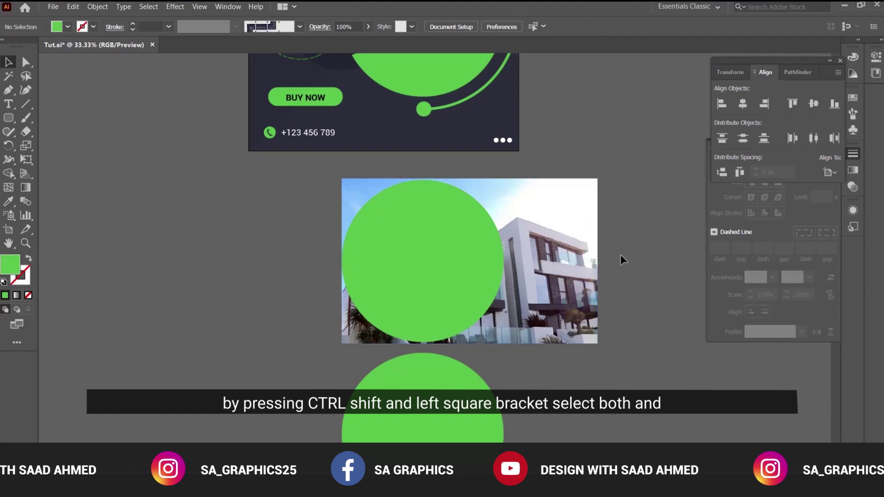
click(436, 245)
right_click(436, 244)
click(482, 347)
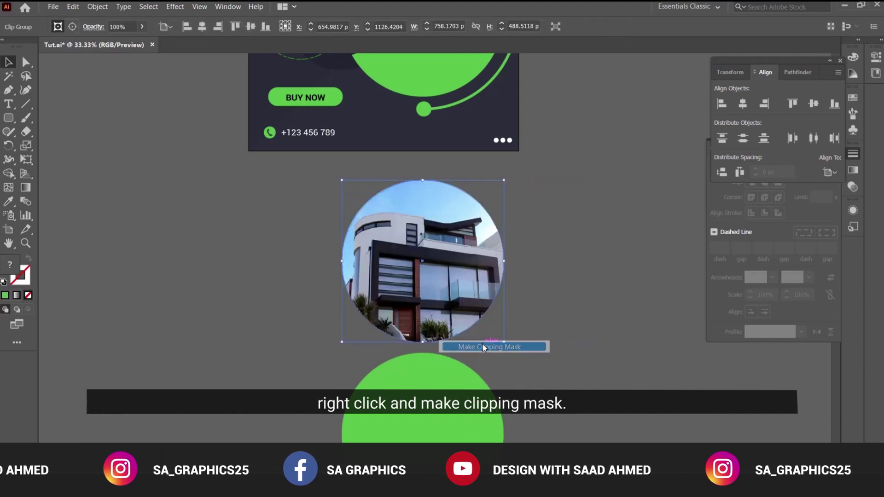
click(516, 275)
- Align the clipped building image vertically to the centre of the large green circle in the post
key(ctrl+minus)
space+drag(437, 255, 421, 312)
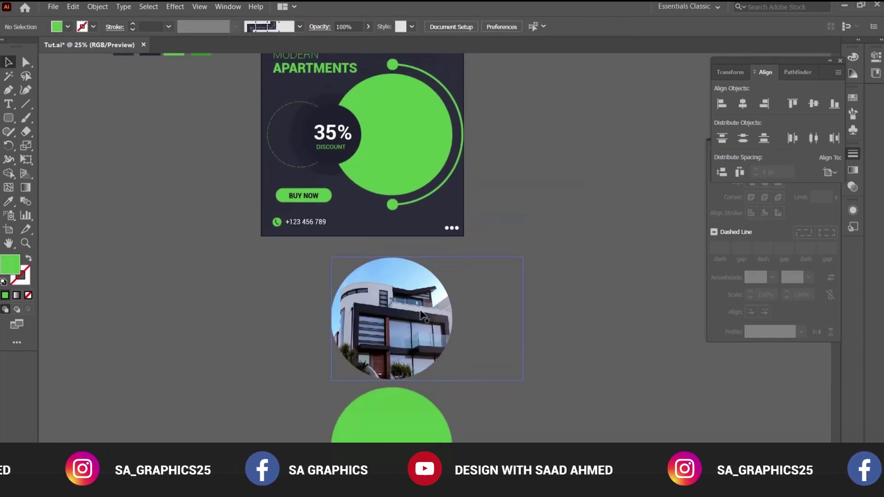
click(420, 313)
shift+click(431, 134)
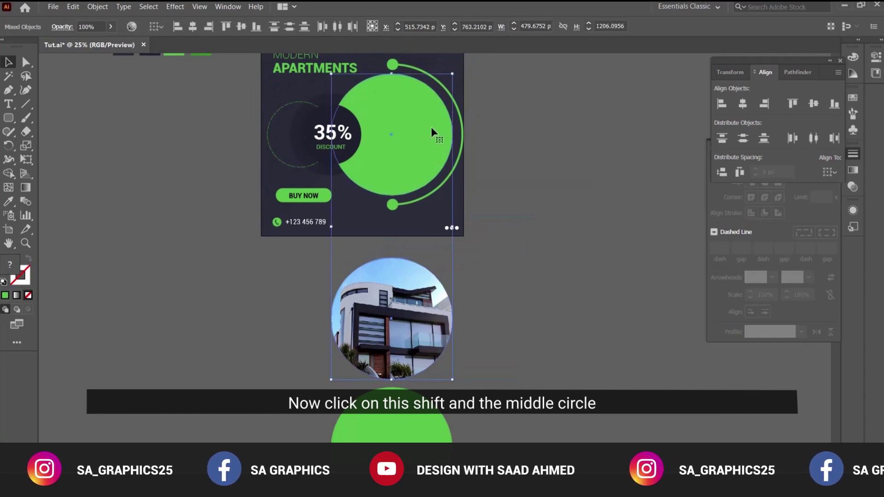
click(428, 106)
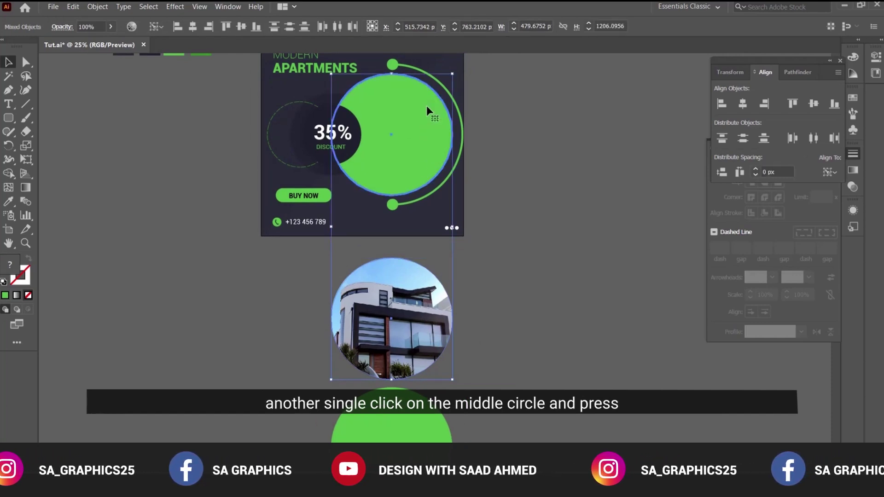
click(243, 28)
click(541, 242)
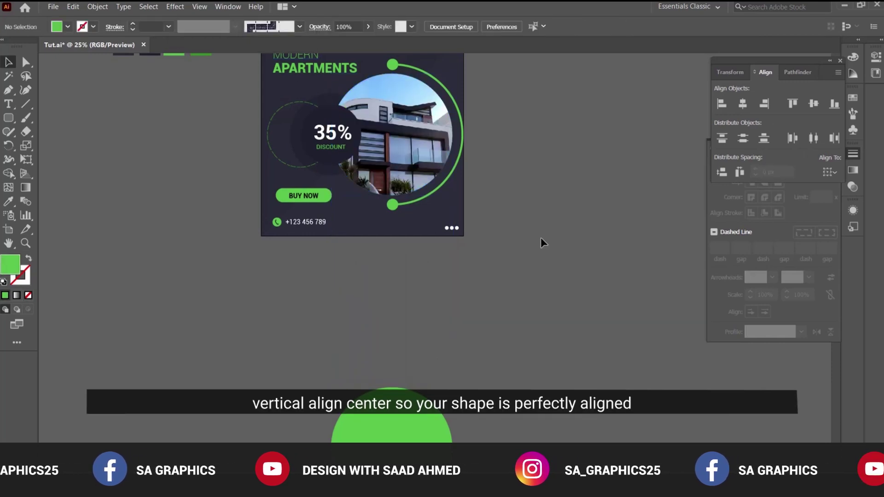
- Scale the clipped building image down around its centre to leave a green ring of the circle behind it
ctrl+click(455, 178)
ctrl+click(422, 220)
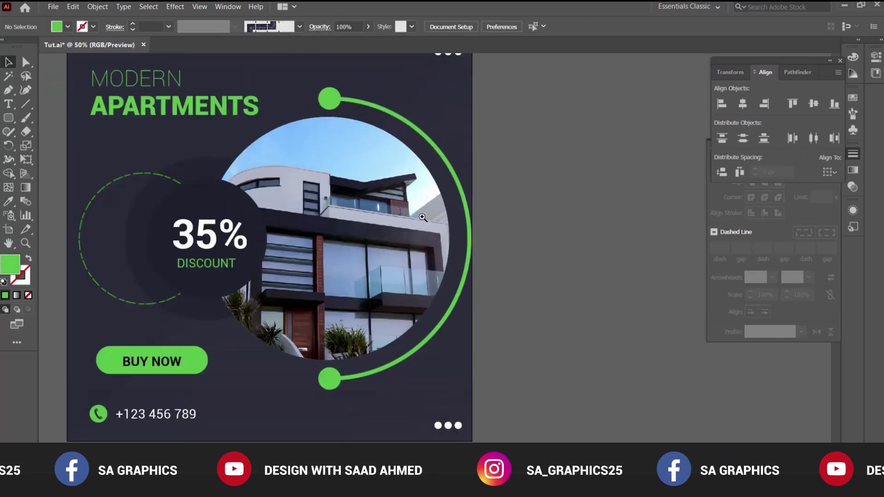
click(332, 122)
drag(326, 119, 327, 133)
click(548, 231)
key(ctrl+minus)
scroll(493, 349, down, 3)
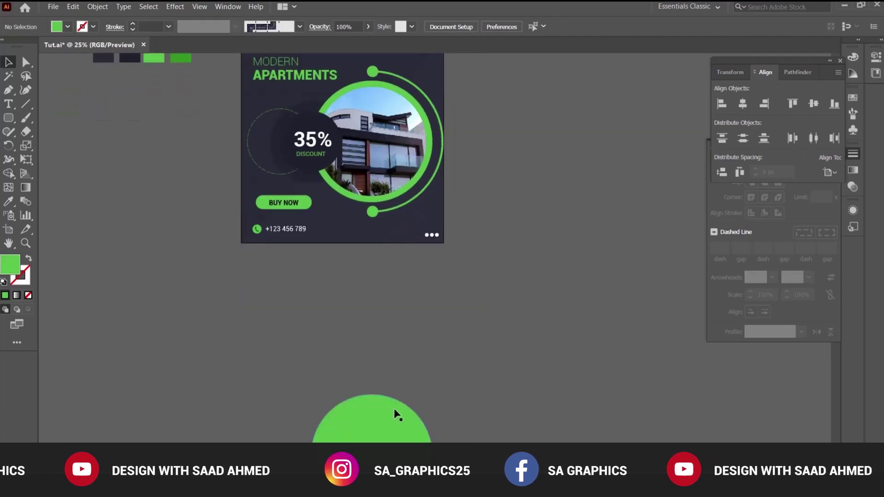
- Swap the fill and stroke of the spare green circle below the artboard so only a green outline remains
drag(394, 415, 388, 291)
key(ctrl+plus)
key(ctrl+plus)
drag(422, 221, 359, 336)
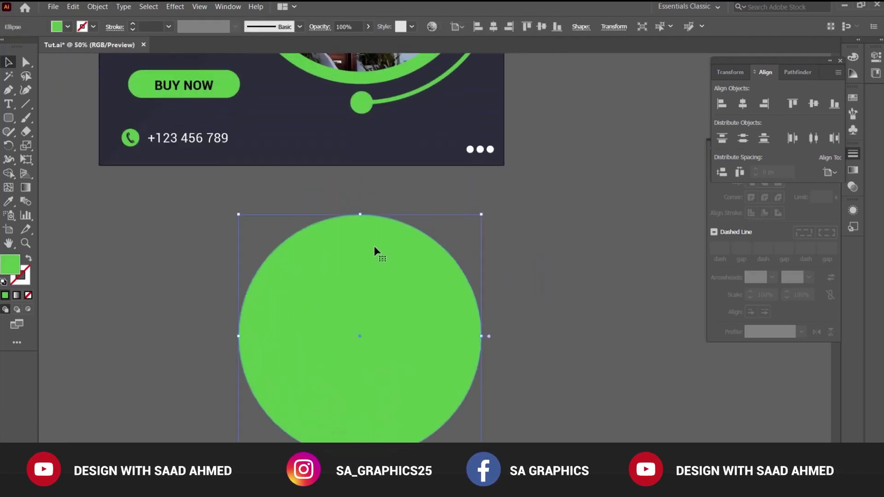
click(29, 261)
- Set the outlined circle's stroke weight to 4 pt and its stroke colour to white
scroll(309, 250, up, 3)
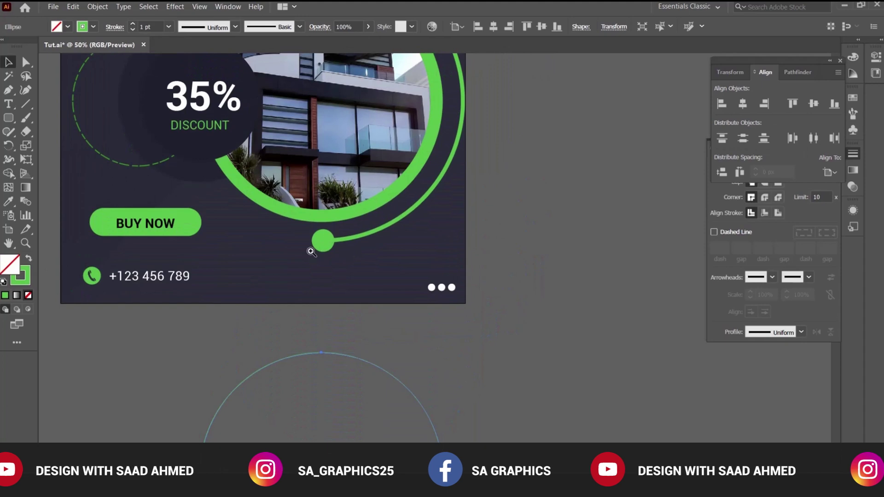
key(ctrl+plus)
key(ctrl+plus)
key(ctrl+plus)
drag(537, 181, 489, 230)
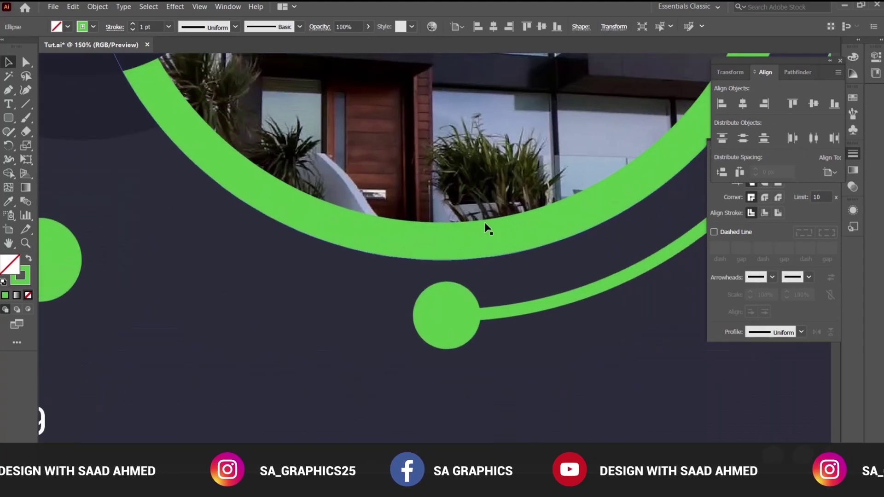
click(488, 239)
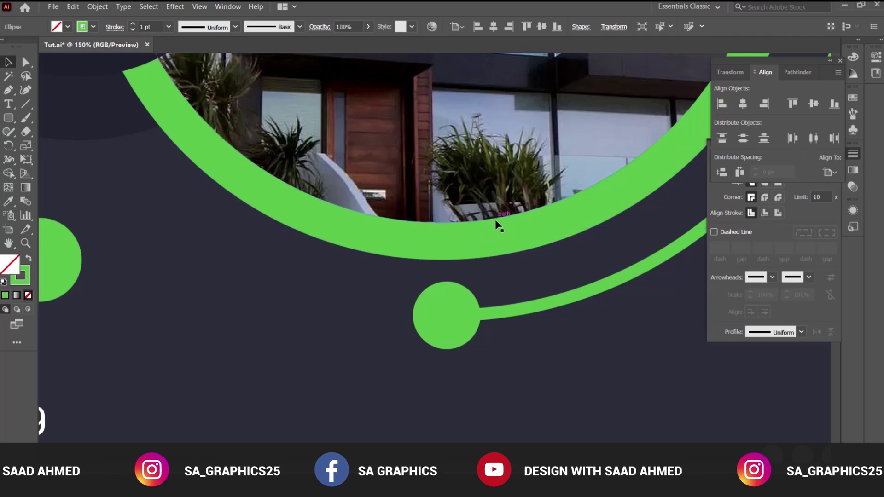
scroll(499, 265, down, 4)
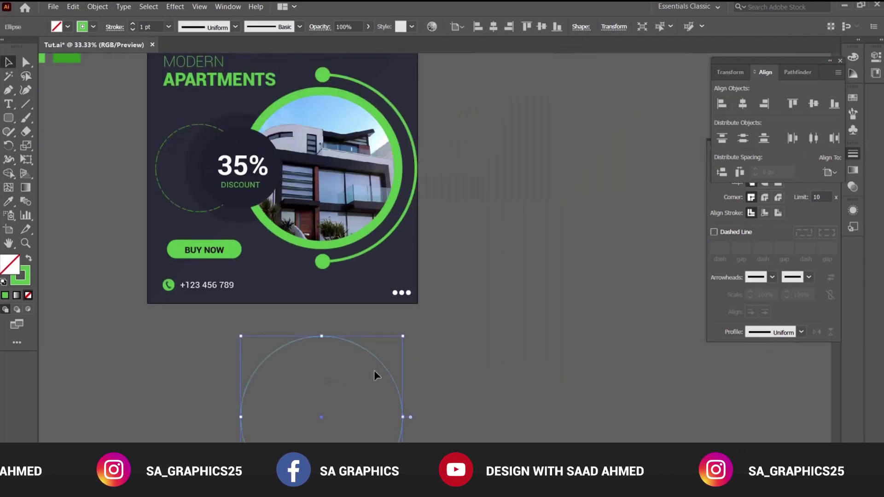
click(133, 24)
click(134, 24)
click(133, 24)
click(94, 26)
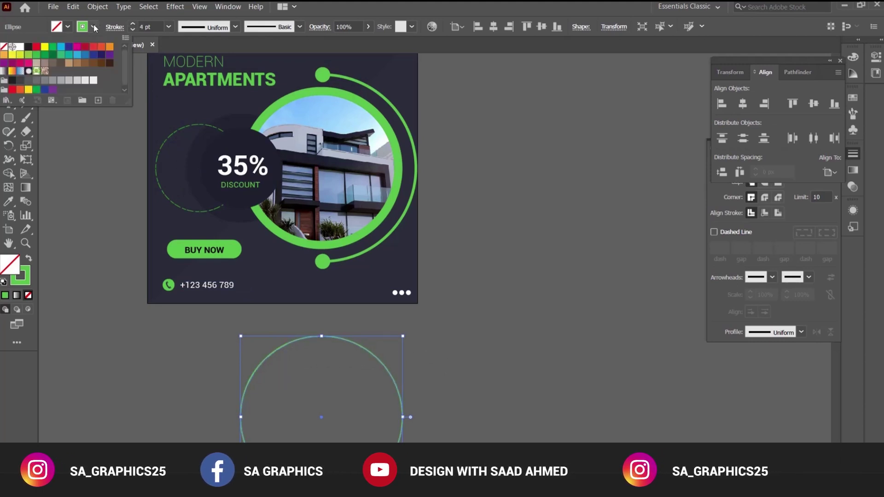
click(20, 47)
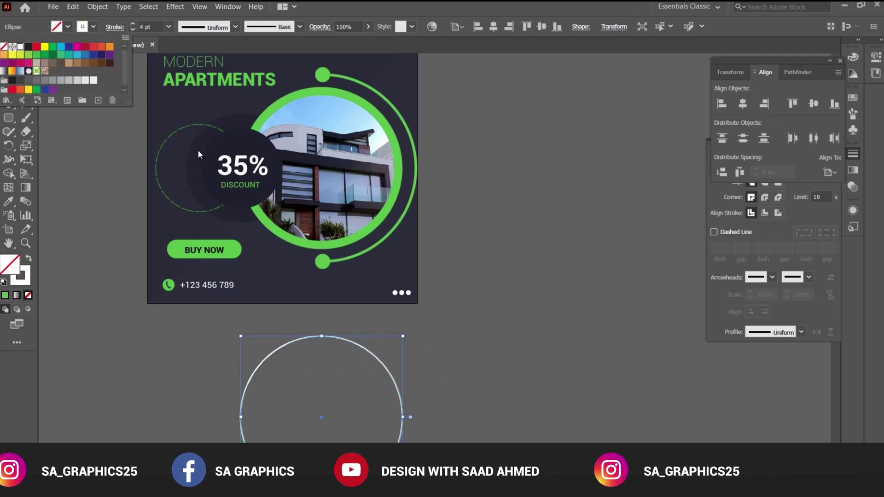
click(522, 307)
- Select the white outlined circle with the clipped building photo and align the circle to the photo's vertical centre
drag(488, 388, 377, 360)
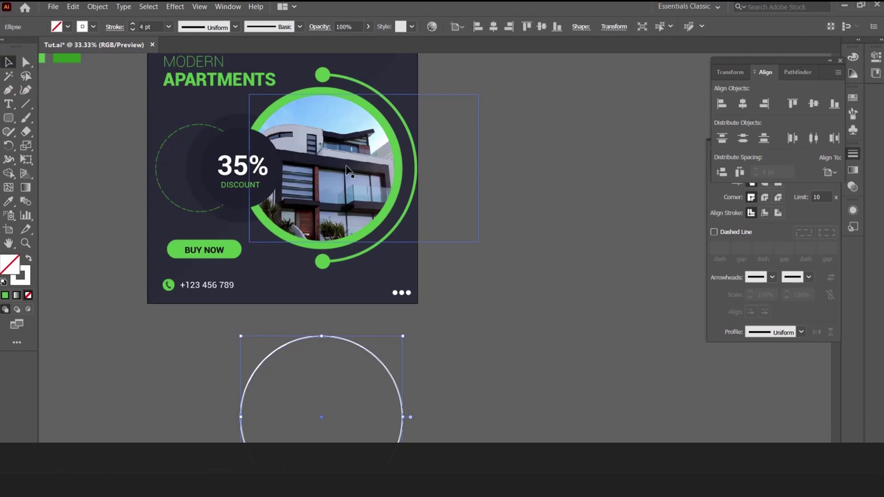
shift+click(346, 145)
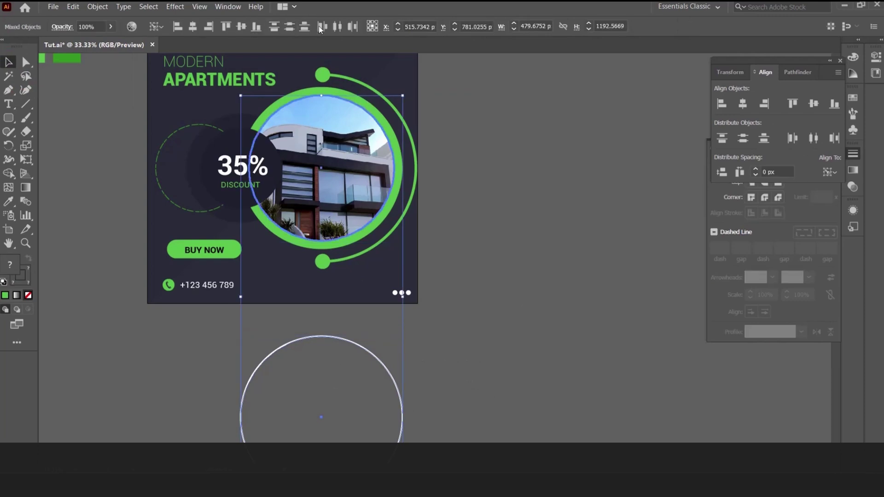
click(248, 27)
click(457, 185)
scroll(383, 198, up, 4)
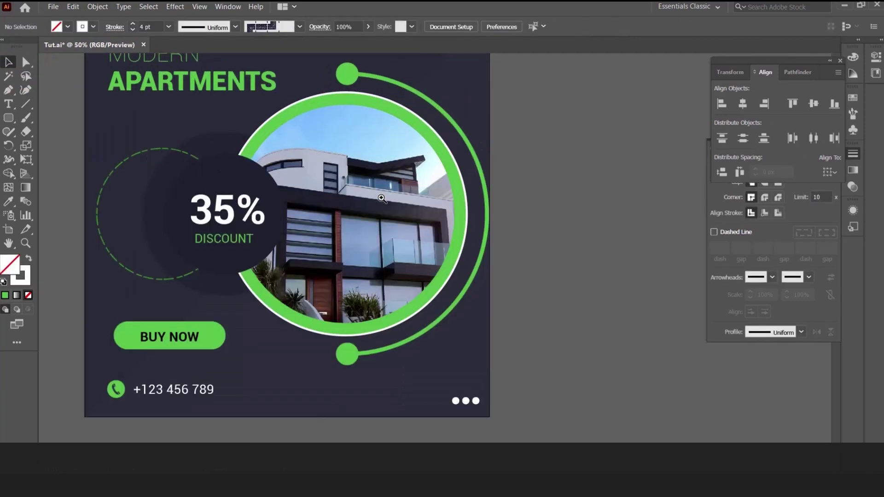
click(491, 174)
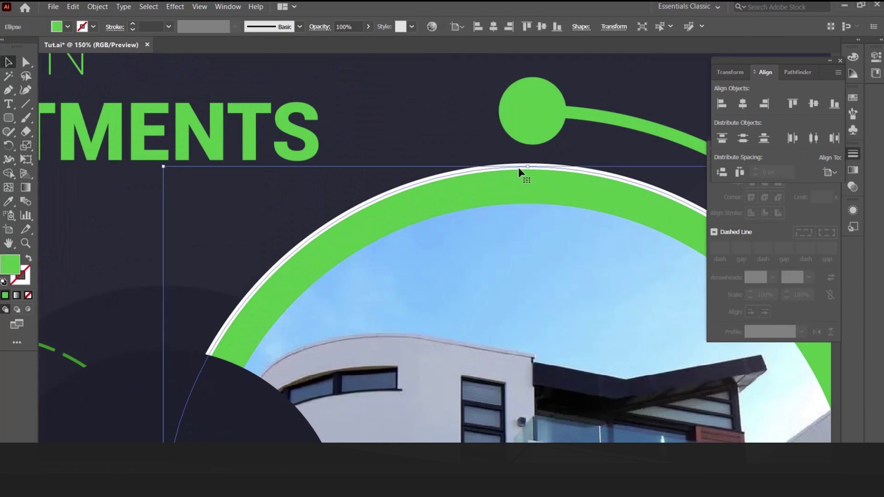
drag(528, 170, 528, 203)
key(ctrl+z)
- Scale the white ring down around its centre to the edge of the building photo and set its stroke to 5 pt
click(483, 154)
click(507, 165)
drag(528, 166, 482, 170)
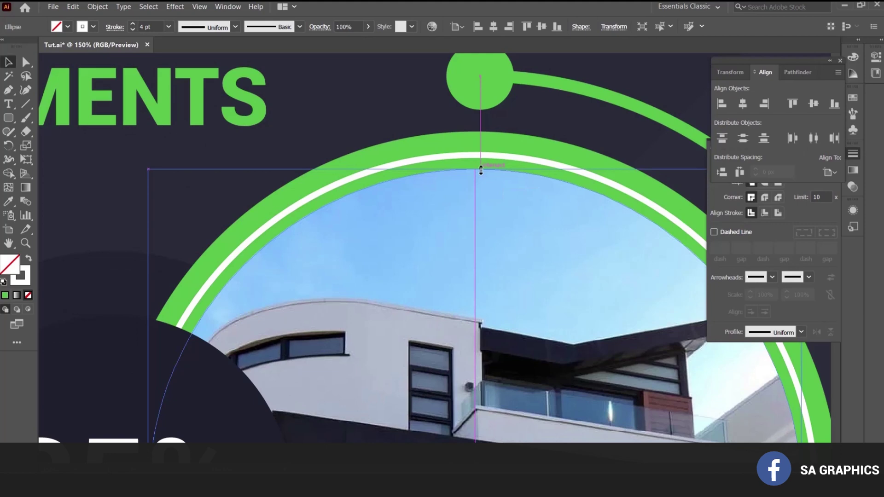
click(133, 24)
key(ctrl+minus)
key(ctrl+minus)
key(ctrl+minus)
key(ctrl+minus)
click(457, 291)
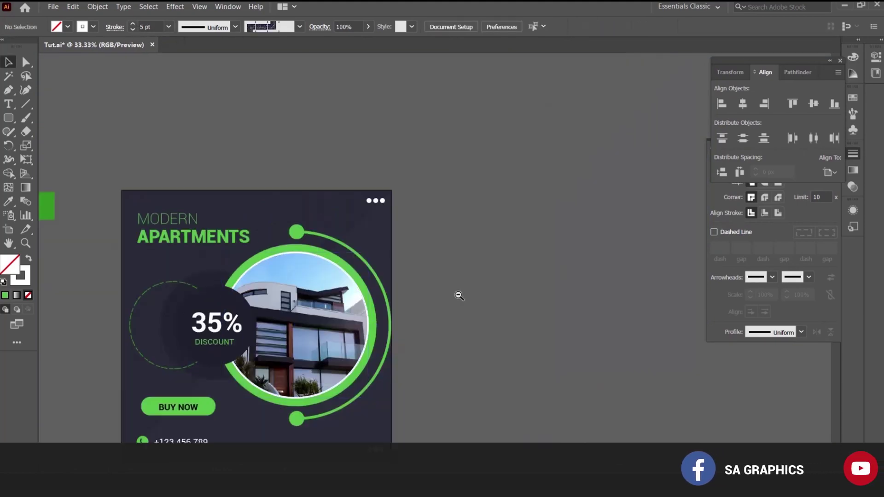
- Select the photo circle group and the discount circles with their text, excluding headline and BUY NOW button, and move them down 20 px
key(ctrl+minus)
drag(430, 327, 267, 196)
scroll(265, 180, up, 1)
shift+click(285, 203)
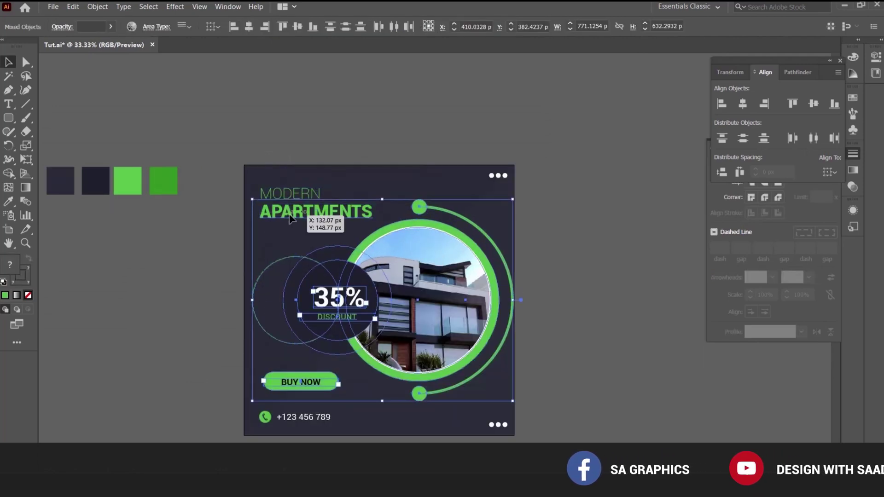
scroll(350, 405, up, 1)
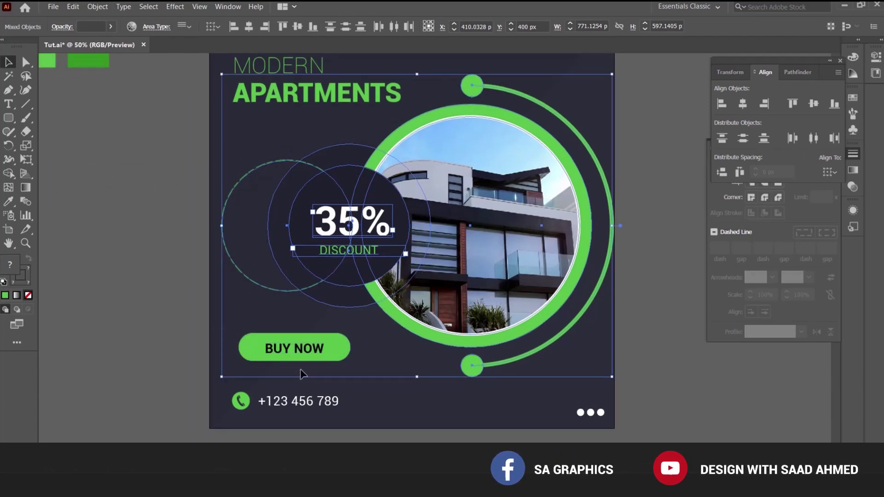
key(shift+Down)
key(shift+Down)
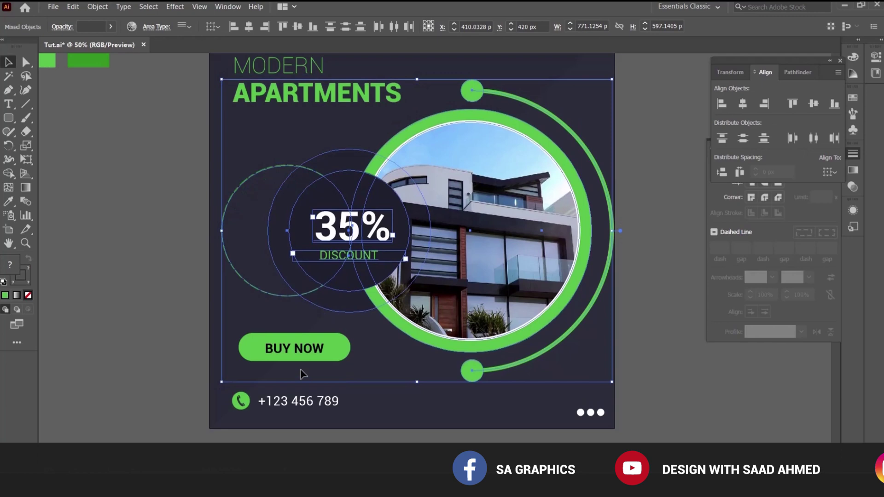
click(182, 244)
scroll(410, 279, down, 2)
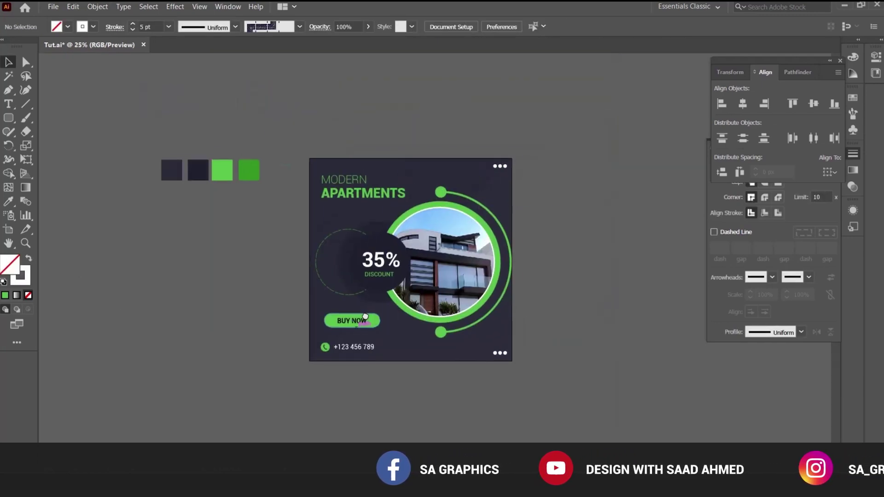
- Select the smaller dark circle behind the 35% discount text
scroll(448, 314, up, 1)
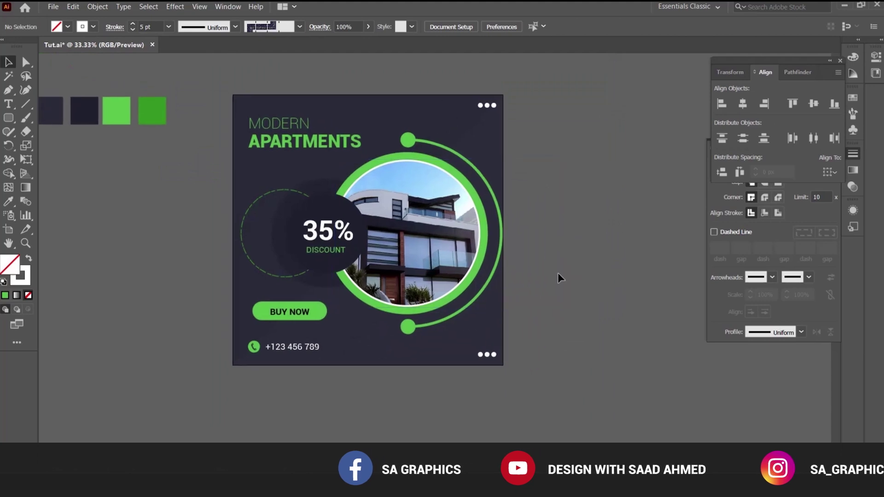
scroll(302, 207, up, 1)
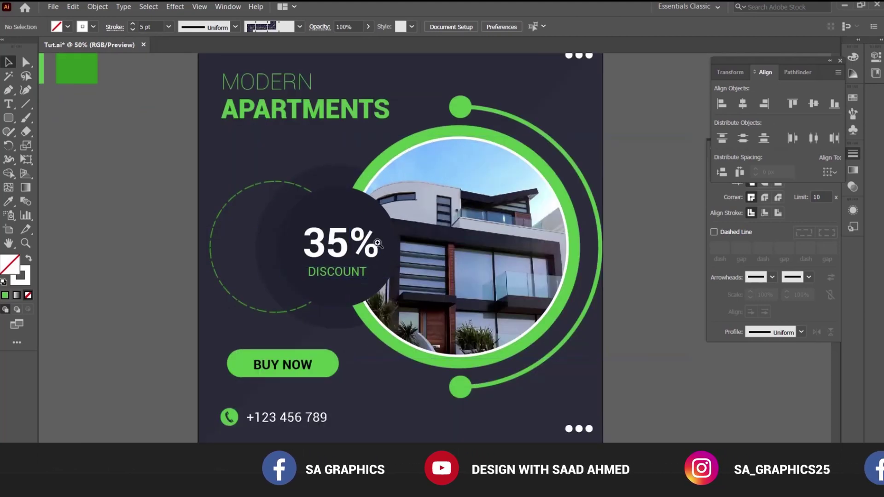
scroll(377, 243, up, 1)
click(338, 198)
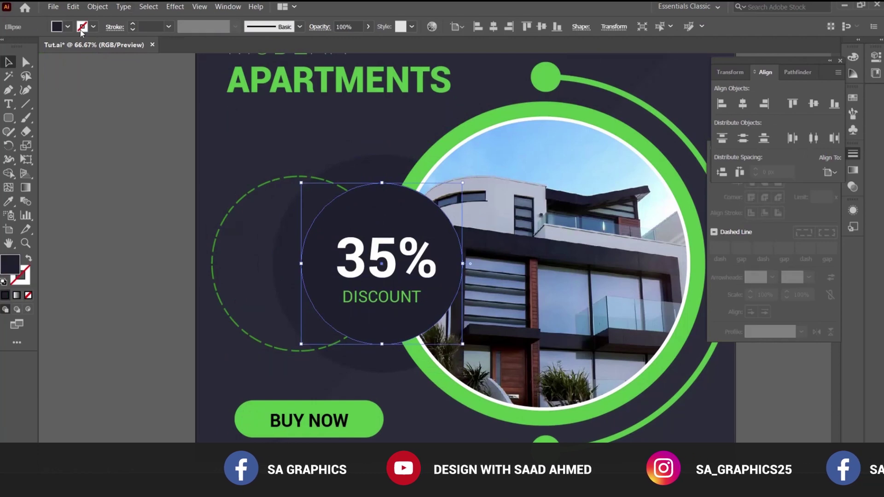